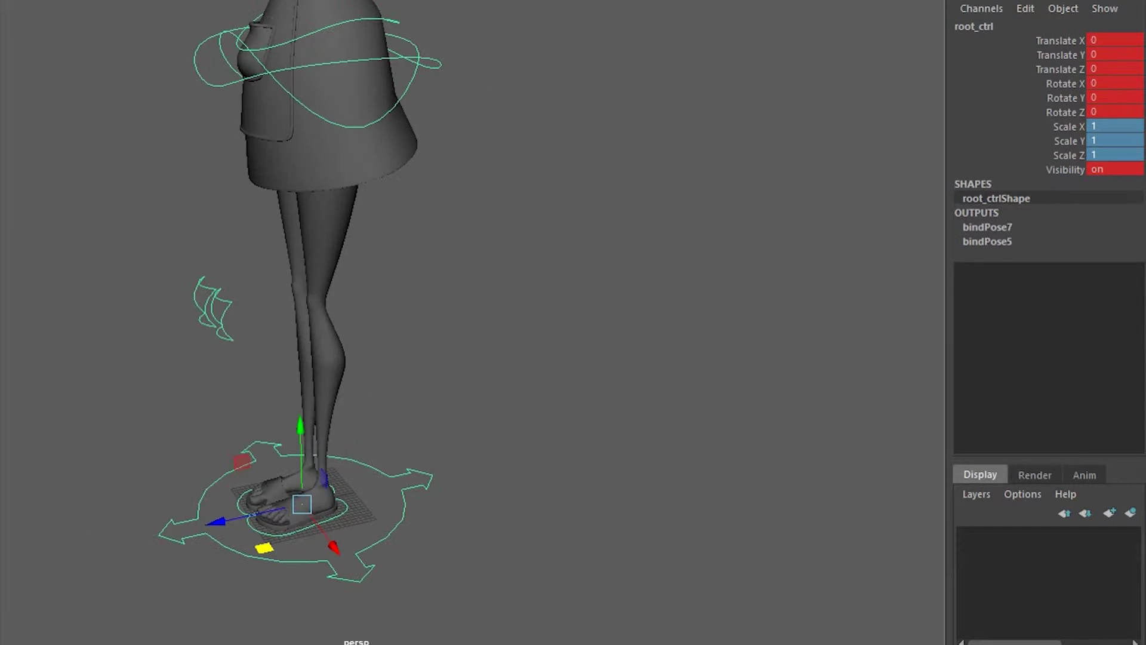
Lift the left foot IK control to about Translate Y 14.65 and Z -14.15, and test the left knee control
{"action": "left_click", "coordinate": [328, 504]}
{"action": "left_click_drag", "start_coordinate": [320, 417], "coordinate": [398, 310]}
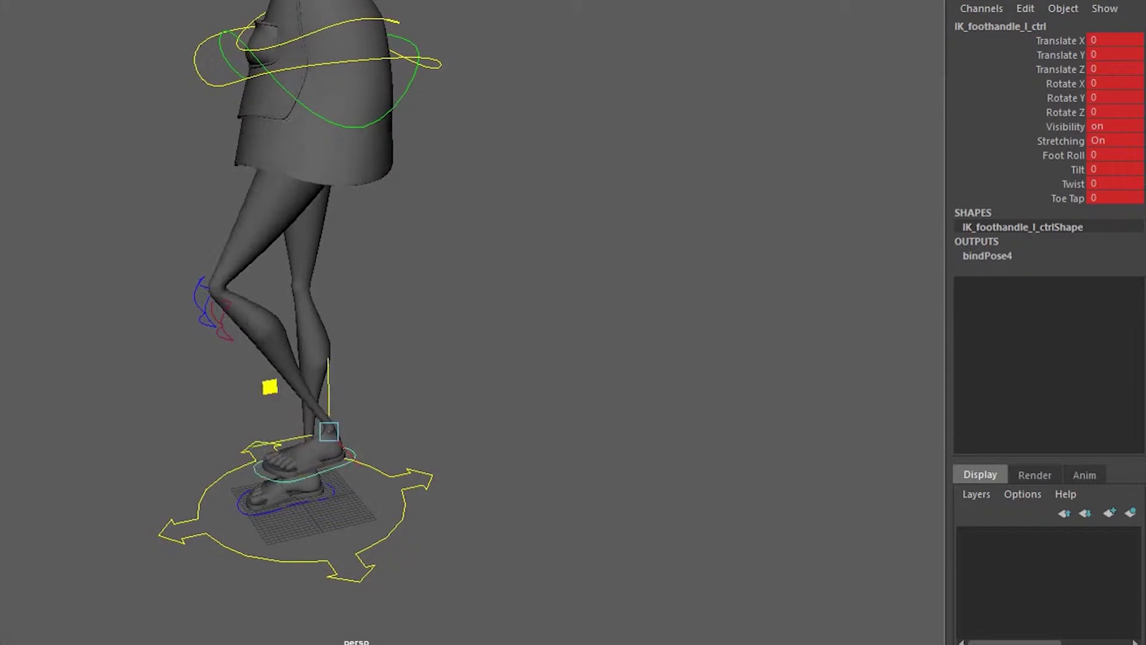
{"action": "left_click", "coordinate": [212, 307]}
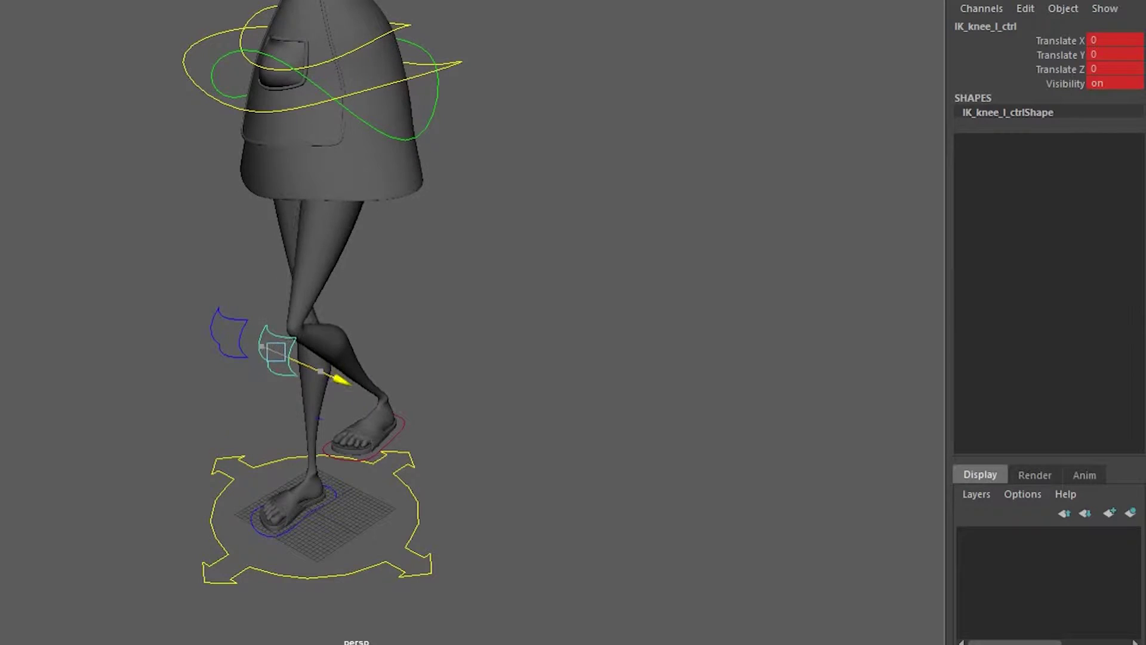
{"action": "left_click", "coordinate": [397, 425]}
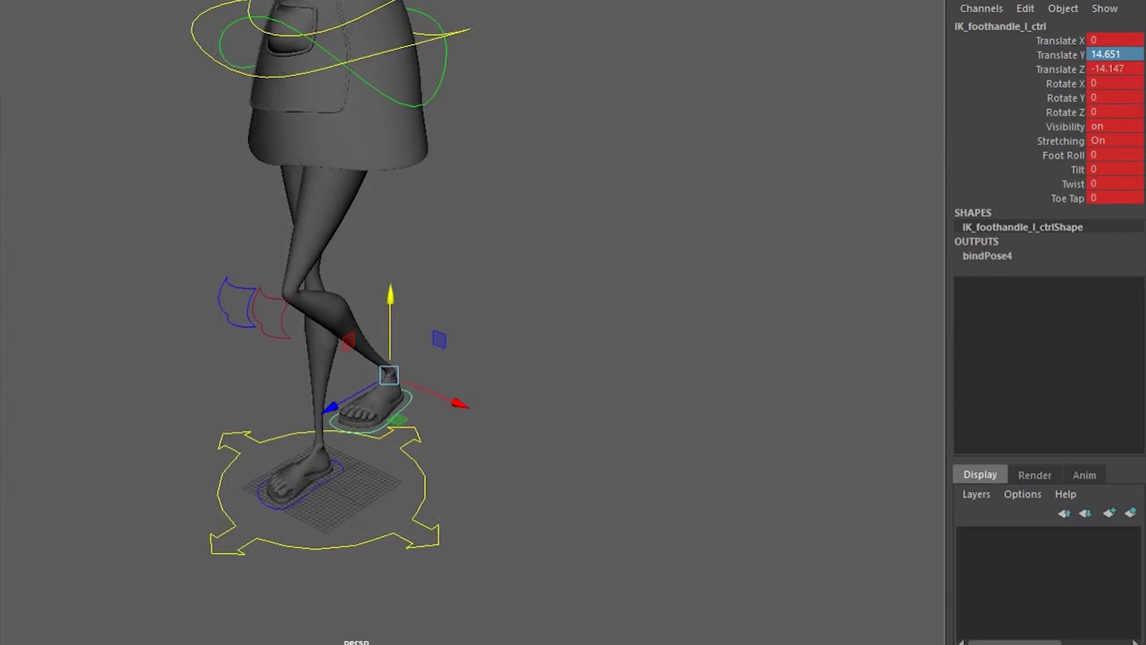
Test the left foot control's roll, tilt, twist and toe attributes by varying them, and return them to 0
{"action": "middle_click_drag", "start_coordinate": [335, 420], "coordinate": [394, 421]}
{"action": "type", "text": "00"}
{"action": "left_click", "coordinate": [1078, 170]}
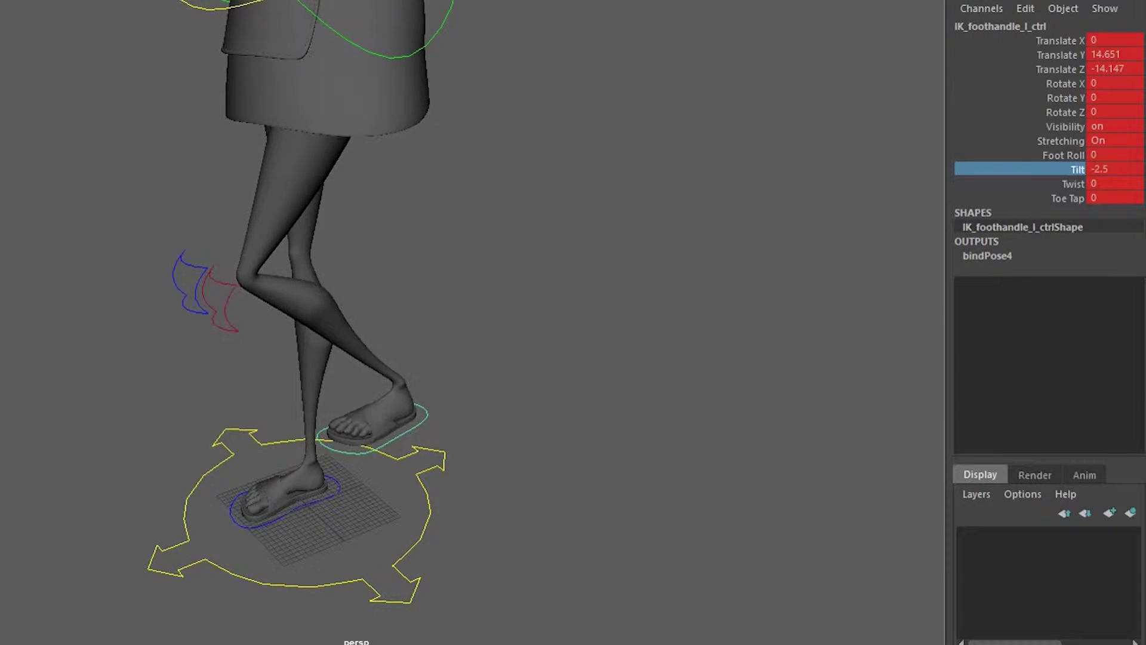
{"action": "left_click", "coordinate": [1074, 184]}
{"action": "middle_click_drag", "start_coordinate": [358, 421], "coordinate": [429, 421]}
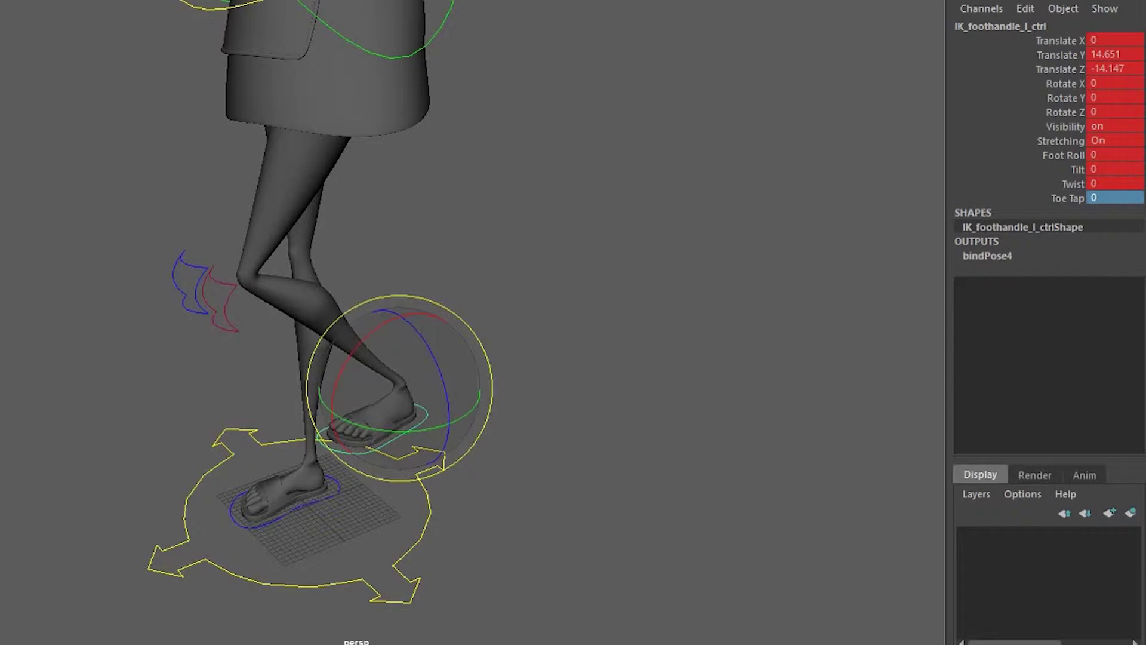
Rotate the left foot control to about 24.7, 0 and 10.3 degrees, and reset its translate and rotate values to 0
{"action": "left_click_drag", "start_coordinate": [418, 370], "coordinate": [429, 406]}
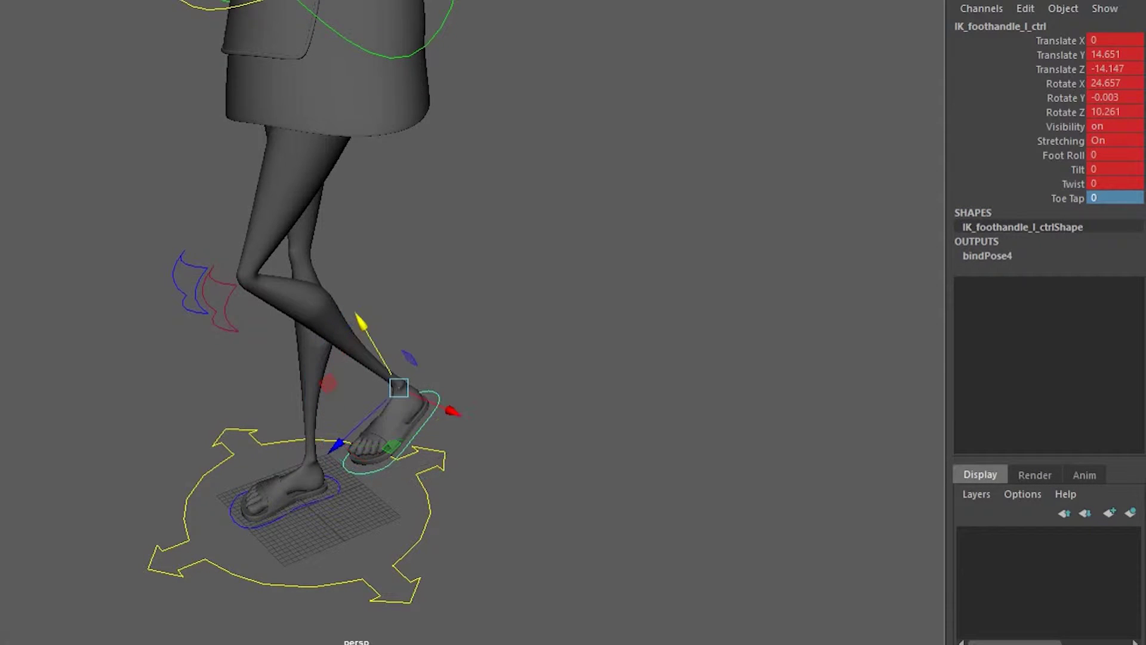
{"action": "left_click_drag", "start_coordinate": [1060, 41], "coordinate": [1066, 112]}
{"action": "type", "text": "0"}
{"action": "key", "text": "Return"}
Move the left foot control to about Translate X 6.76 and Y 20.38, reset both to 0, and deselect it
{"action": "left_click_drag", "start_coordinate": [477, 299], "coordinate": [430, 299], "text": "alt"}
{"action": "left_click_drag", "start_coordinate": [398, 365], "coordinate": [437, 256]}
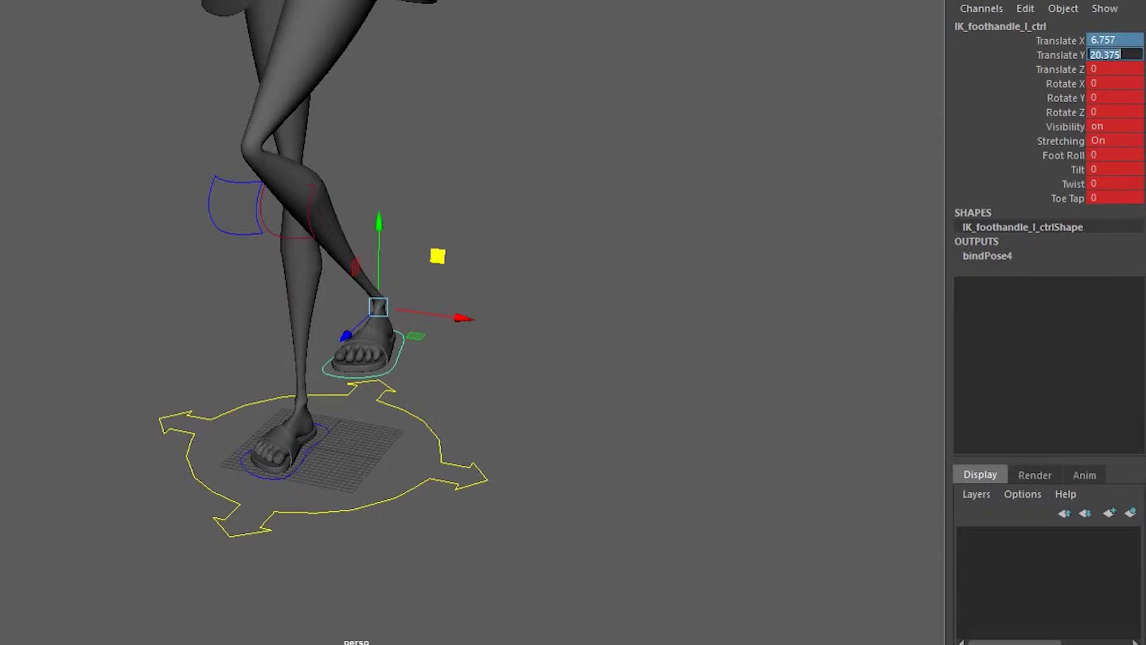
{"action": "type", "text": "0"}
{"action": "key", "text": "Return"}
{"action": "left_click", "coordinate": [437, 256]}
Try rotating the hip control to about 18.9, 2.1 and 16 degrees, and undo the rotation
{"action": "middle_click_drag", "start_coordinate": [438, 256], "coordinate": [436, 281], "text": "alt"}
{"action": "right_click_drag", "start_coordinate": [435, 281], "coordinate": [427, 225], "text": "alt"}
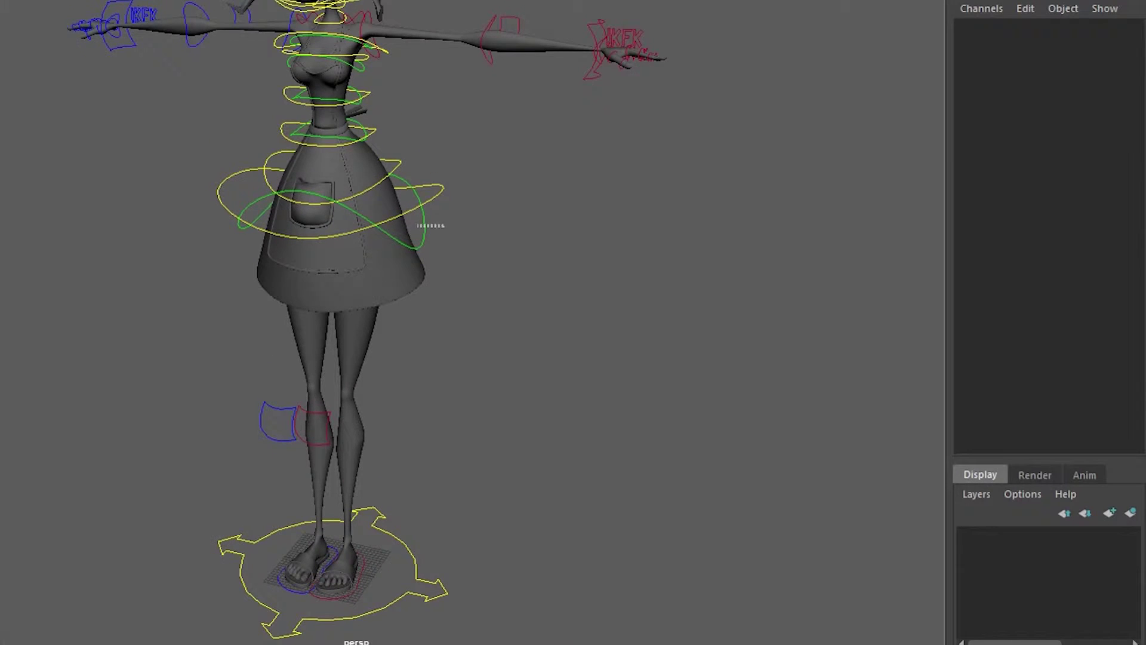
{"action": "left_click", "coordinate": [424, 227]}
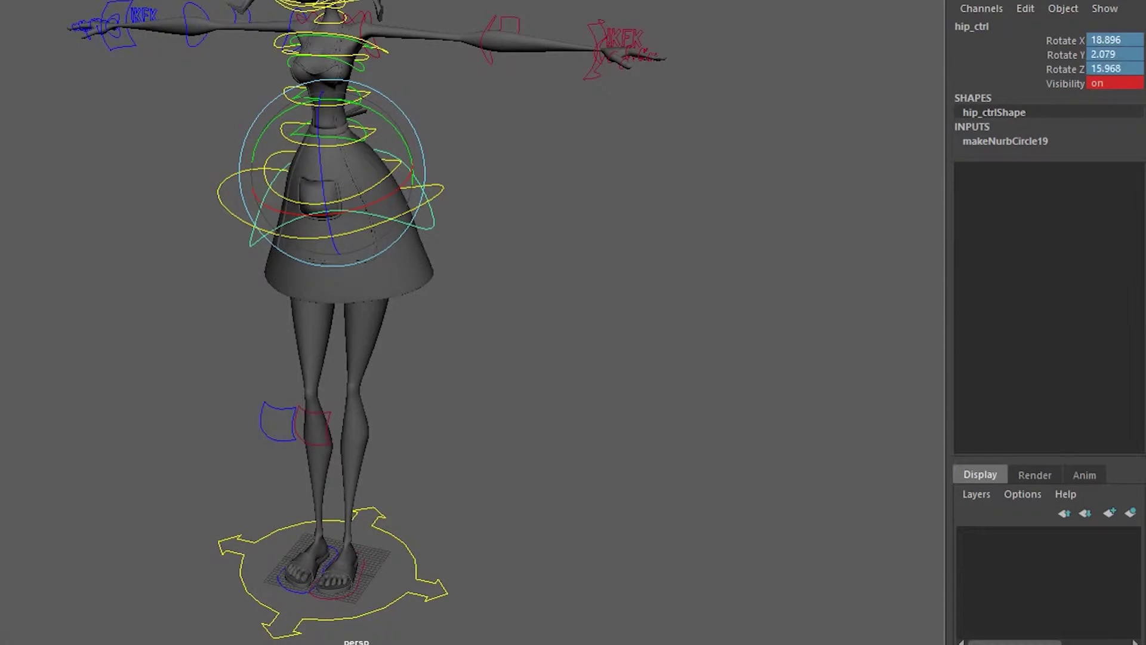
{"action": "key", "text": "ctrl+z"}
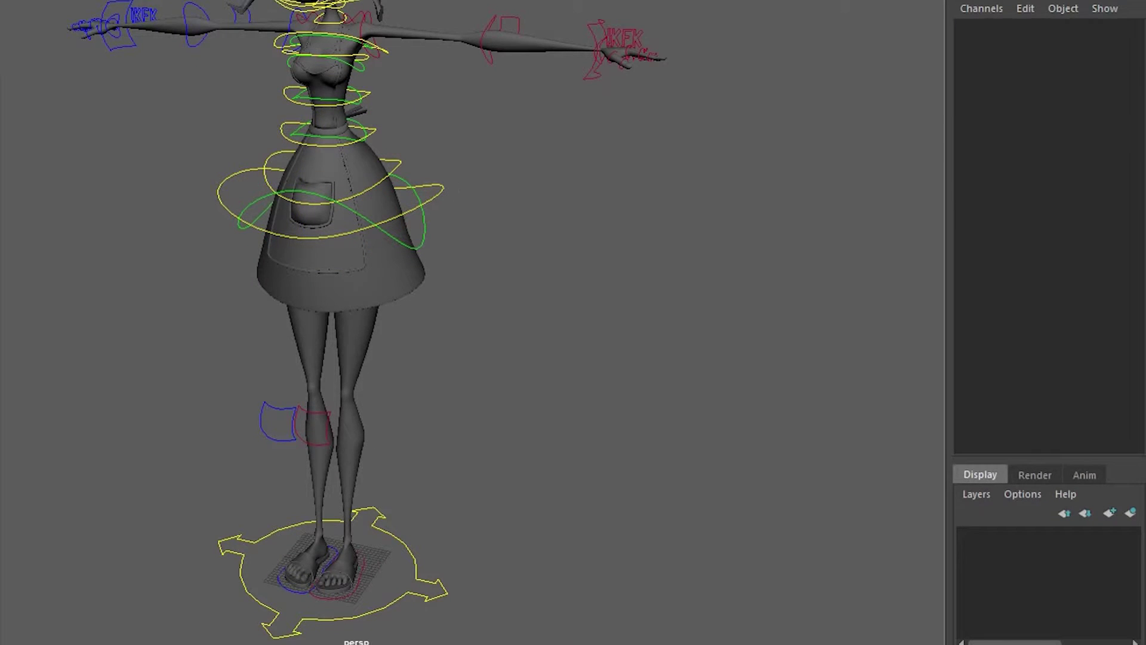
Test the pelvis and Spine_FK_03 controls by rotating them, and reset their rotations to 0
{"action": "left_click", "coordinate": [441, 191]}
{"action": "mouse_move", "coordinate": [442, 191]}
{"action": "left_mouse_down", "text": "alt"}
{"action": "mouse_move", "coordinate": [447, 233]}
{"action": "mouse_move", "coordinate": [449, 203]}
{"action": "left_mouse_up", "text": "alt"}
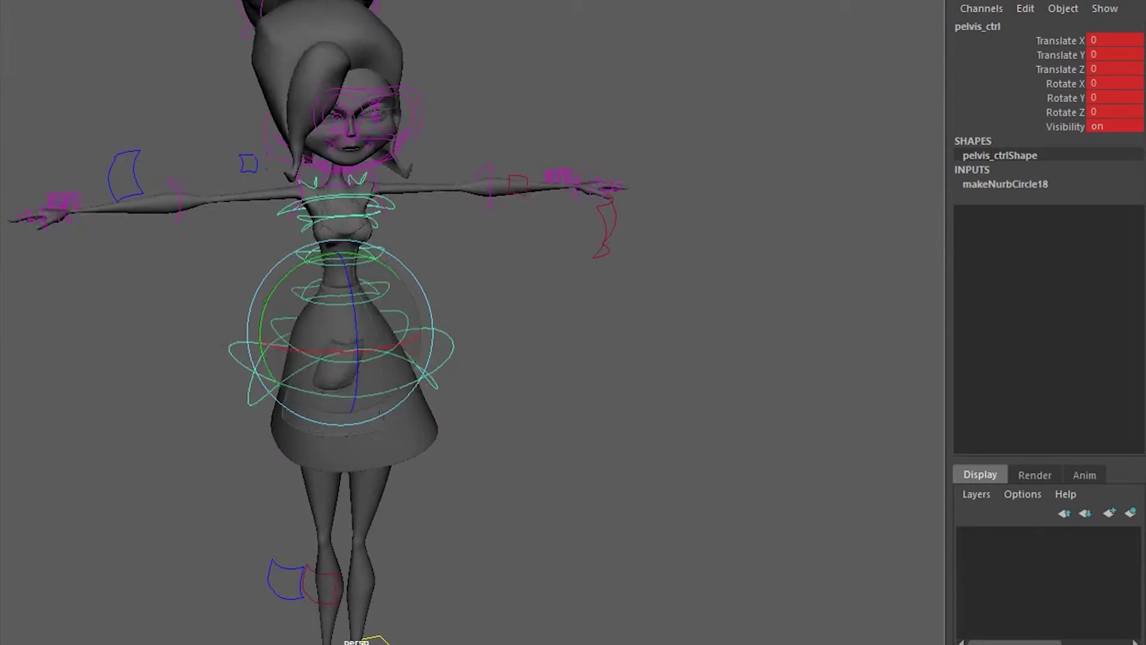
{"action": "type", "text": "0"}
{"action": "key", "text": "Return"}
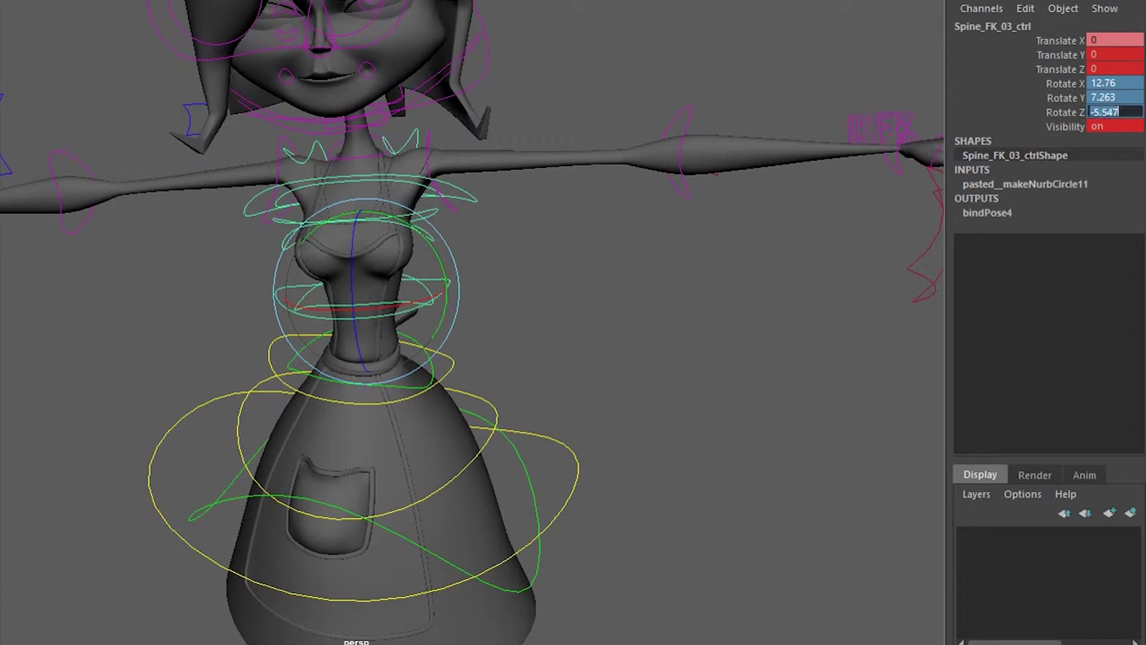
{"action": "key", "text": "Return"}
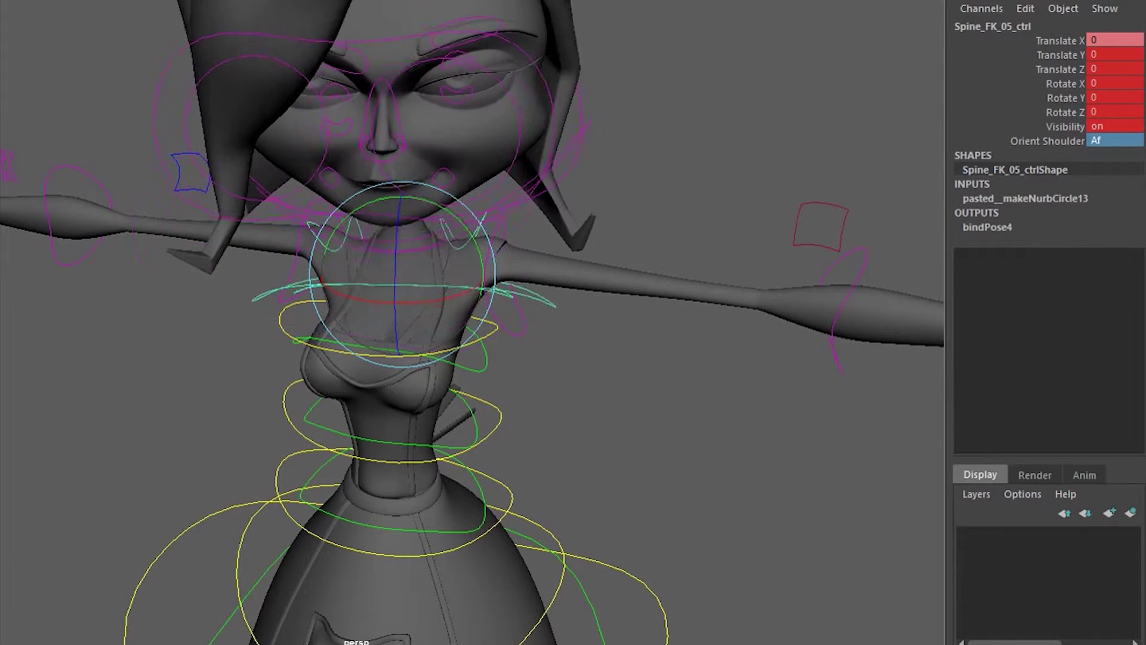
Set Orient Shoulder to Aan on the Spine_FK_05 control and try out the upper-chest controls
{"action": "left_click", "coordinate": [1114, 141]}
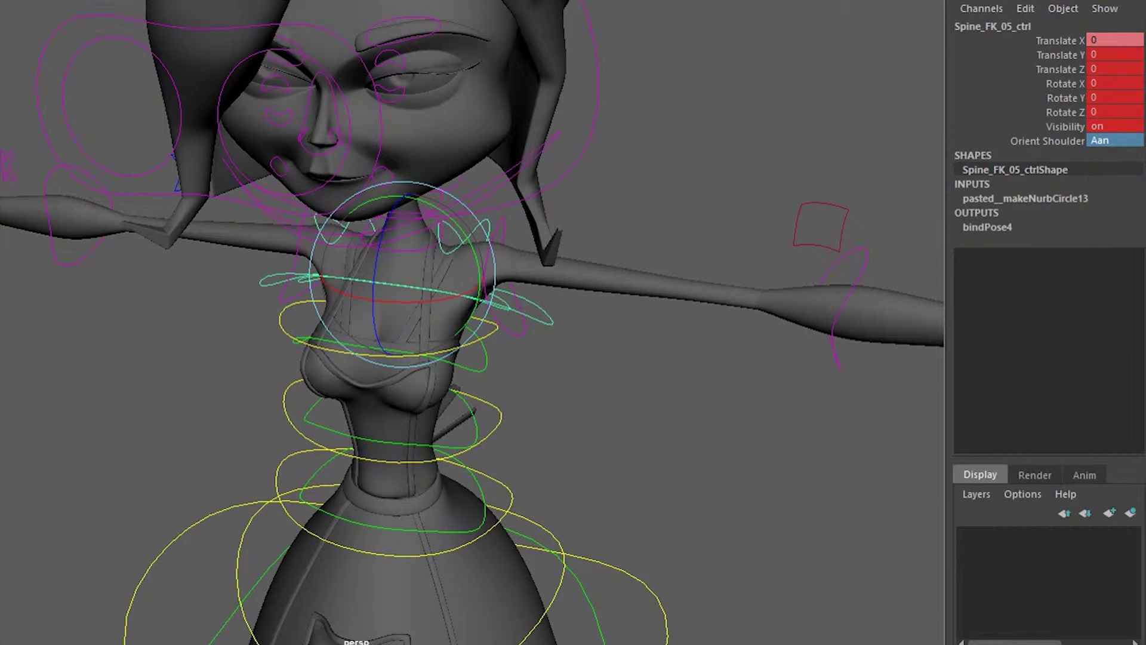
{"action": "left_click", "coordinate": [334, 230]}
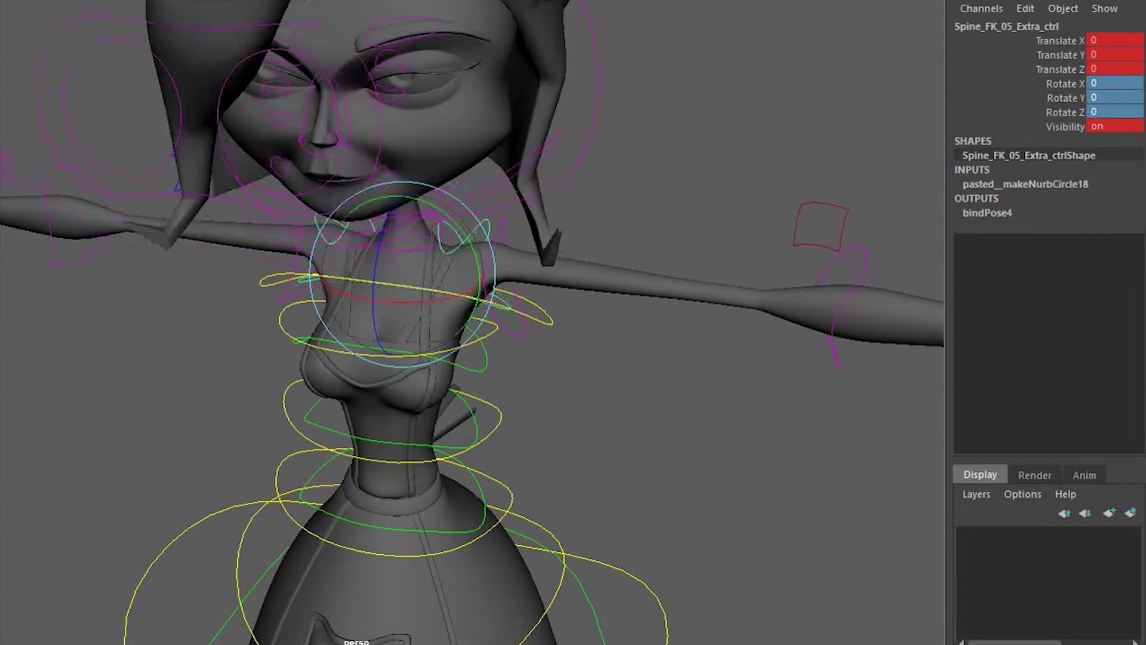
Pose the left arm downward by rotating its FK upper arm, elbow and wrist controls
{"action": "left_click", "coordinate": [520, 332]}
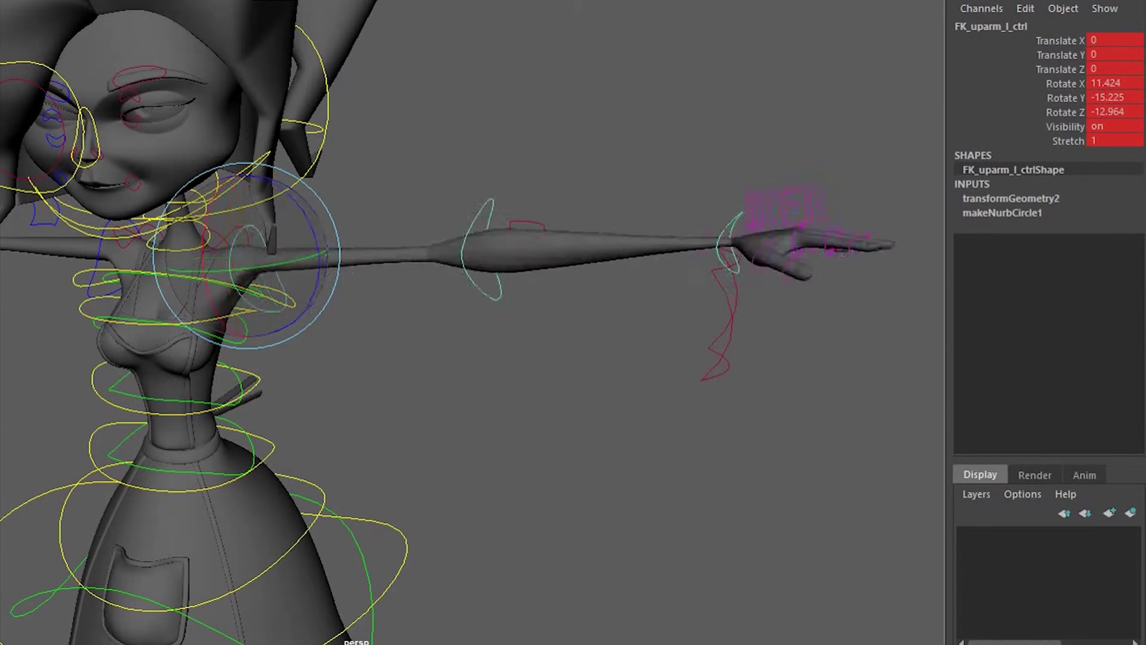
{"action": "left_click", "coordinate": [472, 361]}
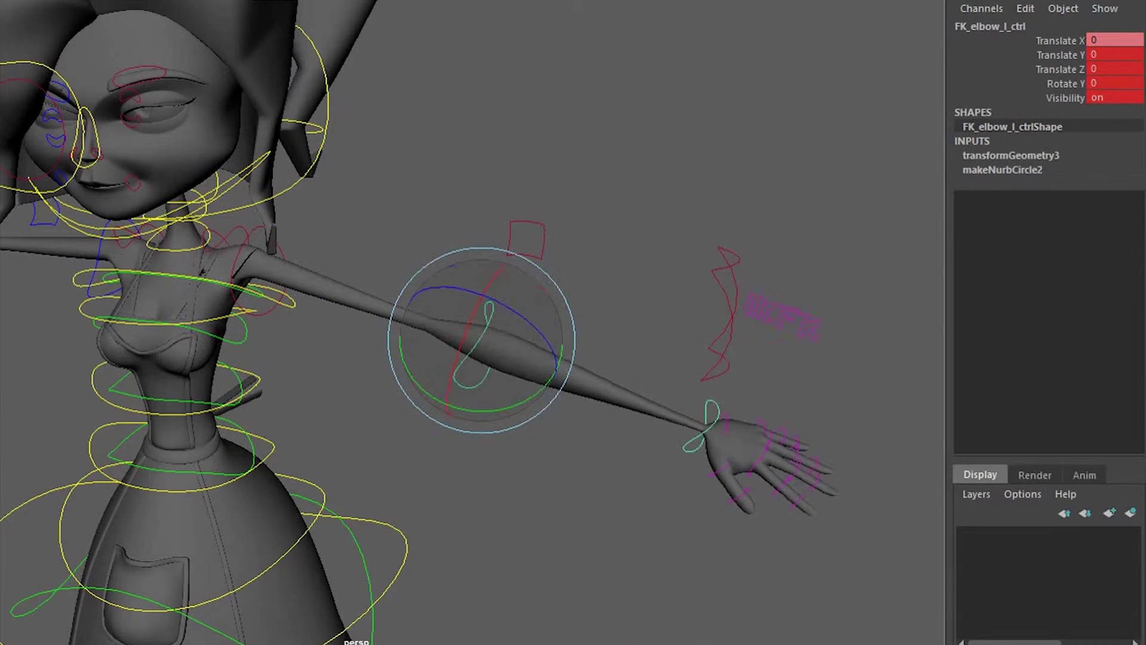
{"action": "left_click", "coordinate": [484, 376]}
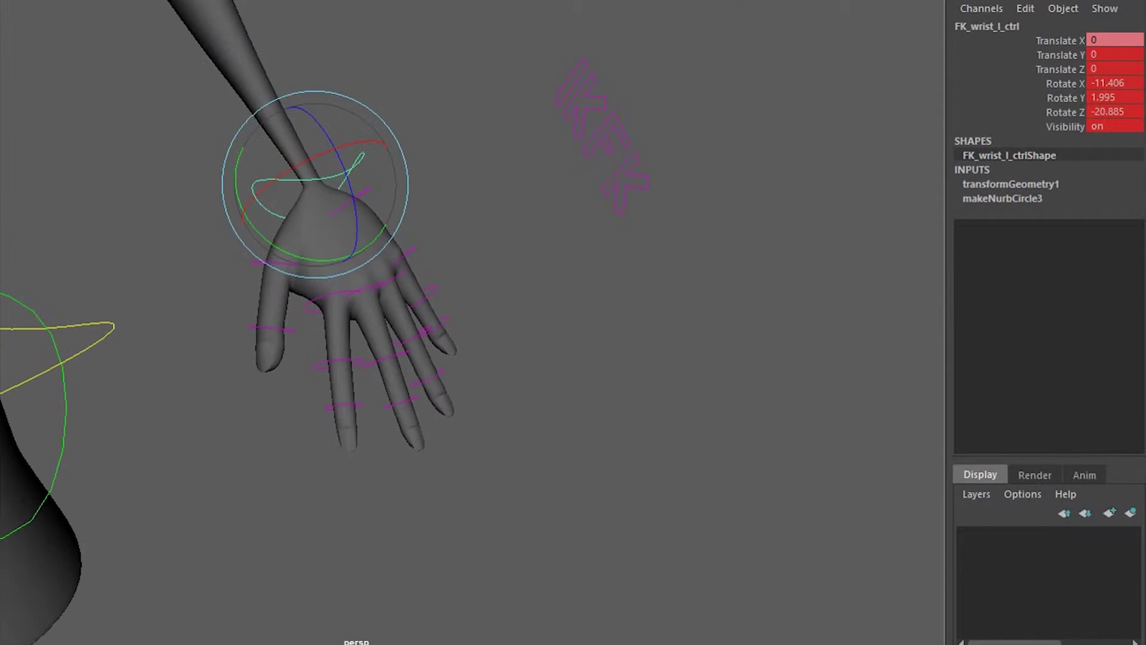
Curl all the left hand's finger controls to about Rotate Z -49.6, reset them to 0, and deselect them
{"action": "left_click_drag", "start_coordinate": [203, 243], "coordinate": [462, 477]}
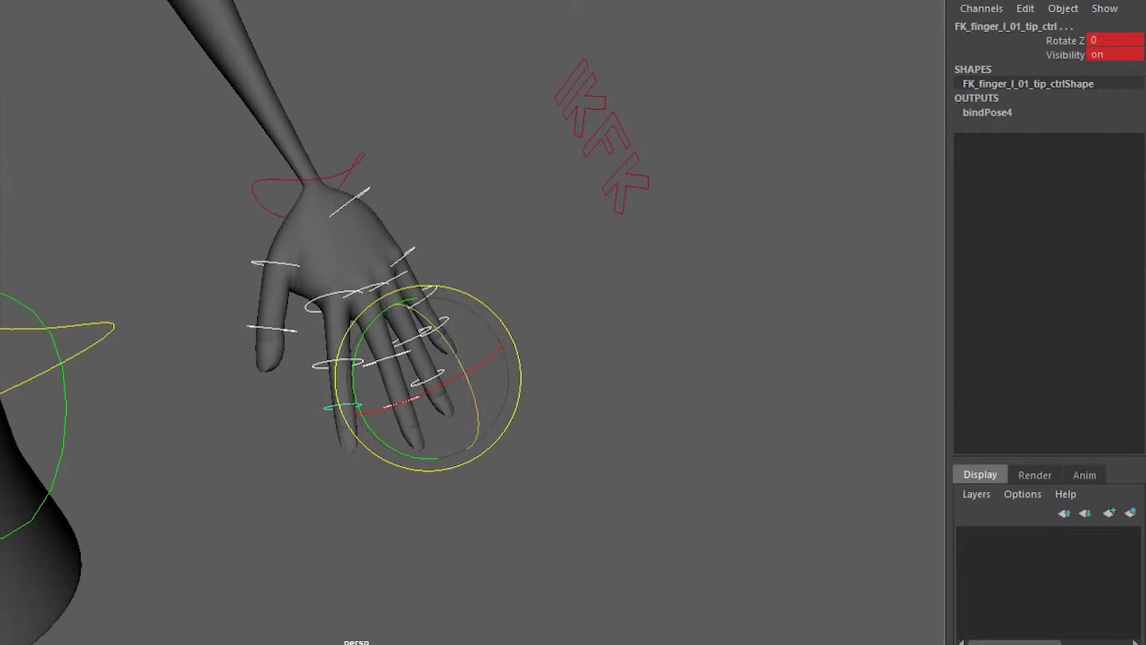
{"action": "left_click_drag", "start_coordinate": [445, 338], "coordinate": [474, 396]}
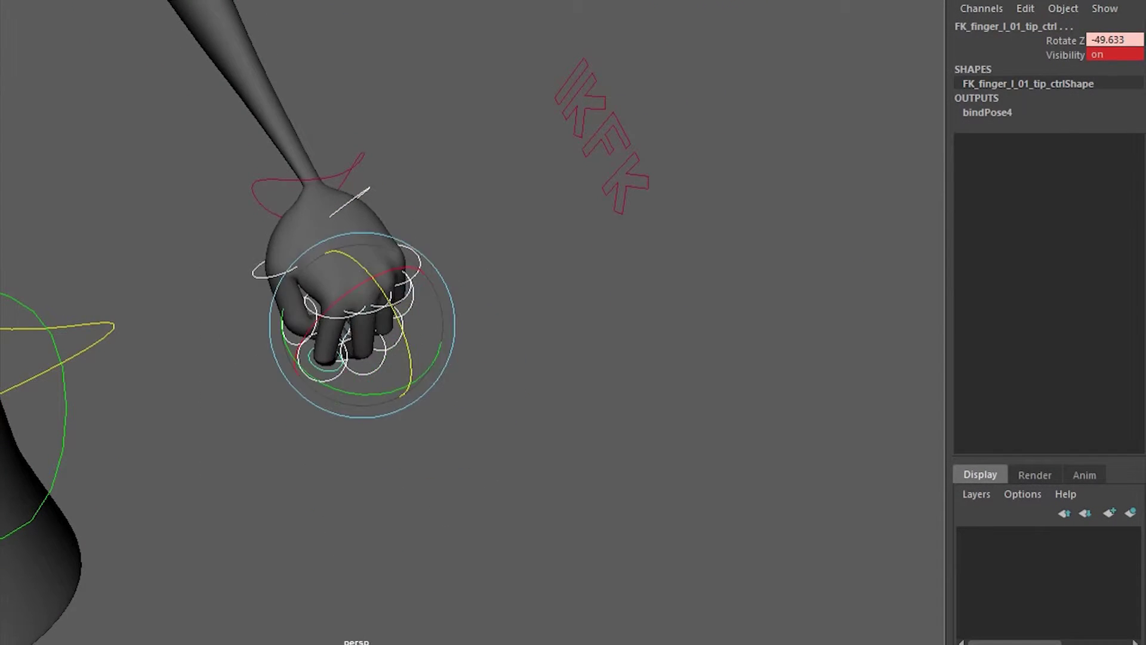
{"action": "type", "text": "0"}
{"action": "key", "text": "Return"}
{"action": "left_click", "coordinate": [717, 358]}
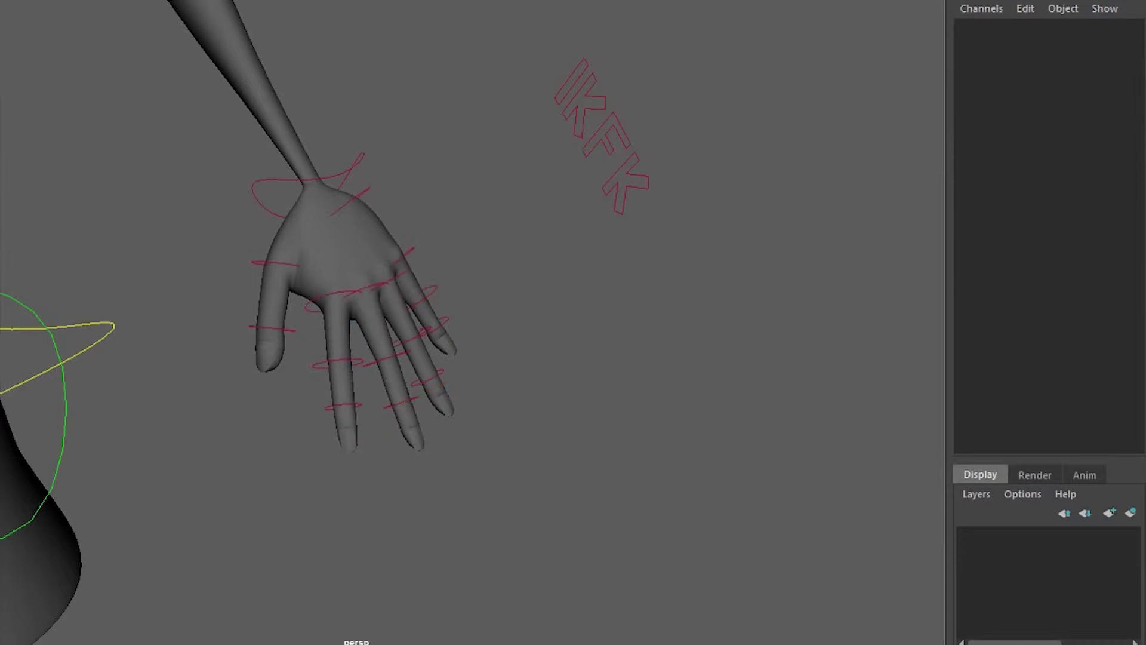
Set the left arm's IKFKSwitch to IK
{"action": "scroll", "coordinate": [471, 323], "scroll_direction": "down", "scroll_amount": 5}
{"action": "left_click", "coordinate": [507, 340]}
{"action": "left_click", "coordinate": [1114, 71]}
Reposition the left hand with its IK wrist control so the arm bends at the elbow
{"action": "left_click", "coordinate": [463, 239]}
{"action": "left_click", "coordinate": [535, 271]}
{"action": "left_click_drag", "start_coordinate": [556, 311], "coordinate": [605, 385]}
{"action": "left_click_drag", "start_coordinate": [664, 430], "coordinate": [516, 335]}
Move the left elbow IK control to test the elbow direction, and reset its Translate X and Y to 0
{"action": "left_click", "coordinate": [375, 198]}
{"action": "left_click_drag", "start_coordinate": [425, 130], "coordinate": [414, 159]}
{"action": "left_click_drag", "start_coordinate": [1059, 40], "coordinate": [1060, 55]}
{"action": "type", "text": "0"}
{"action": "key", "text": "Return"}
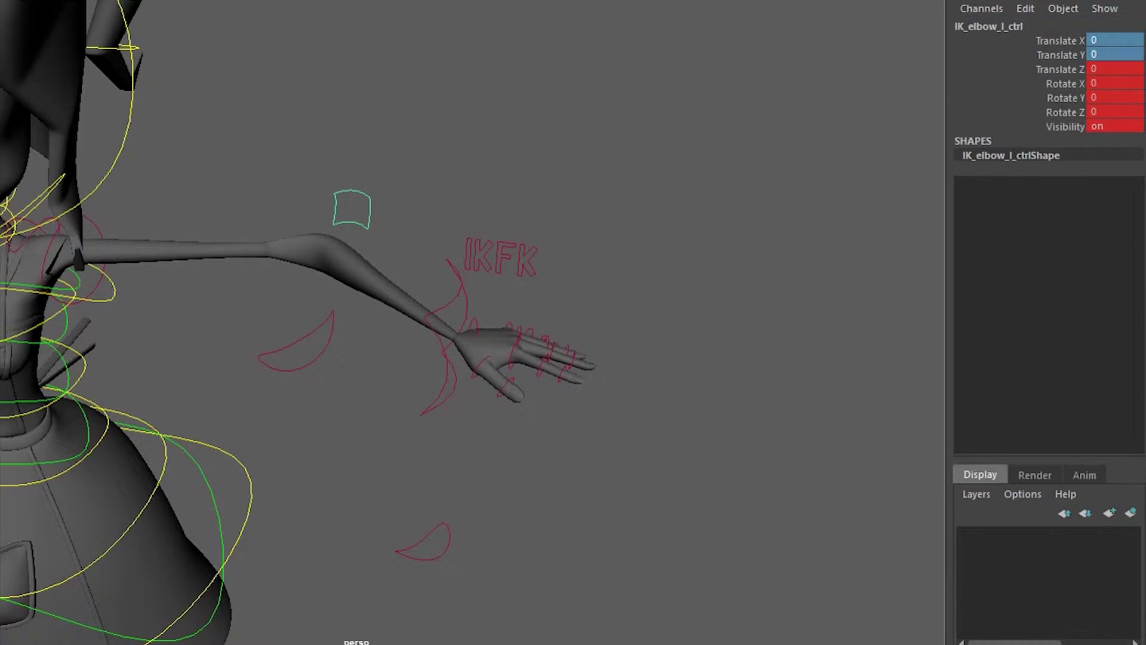
Set the left arm's IKFKSwitch back to FK and deselect the switch control
{"action": "left_click", "coordinate": [523, 255]}
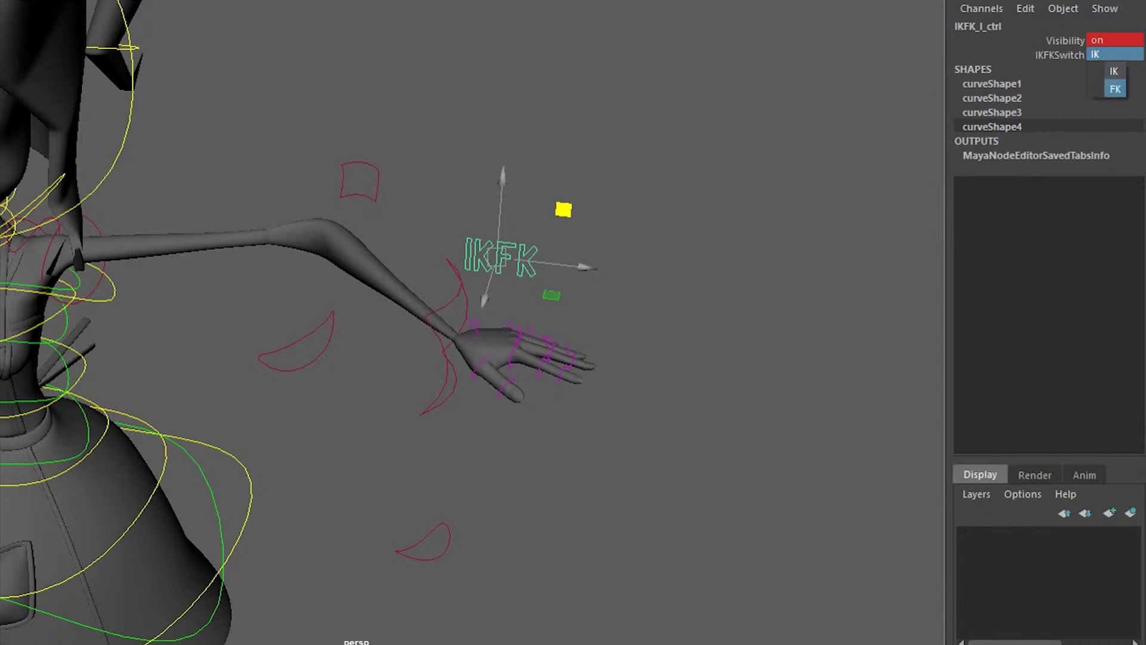
{"action": "left_click", "coordinate": [1115, 89]}
{"action": "left_click", "coordinate": [717, 478]}
Rotate the neck control to test the head movement, and reset its rotation to 0
{"action": "left_click_drag", "start_coordinate": [597, 358], "coordinate": [746, 334], "text": "alt"}
{"action": "scroll", "coordinate": [478, 322], "scroll_direction": "up", "scroll_amount": 3}
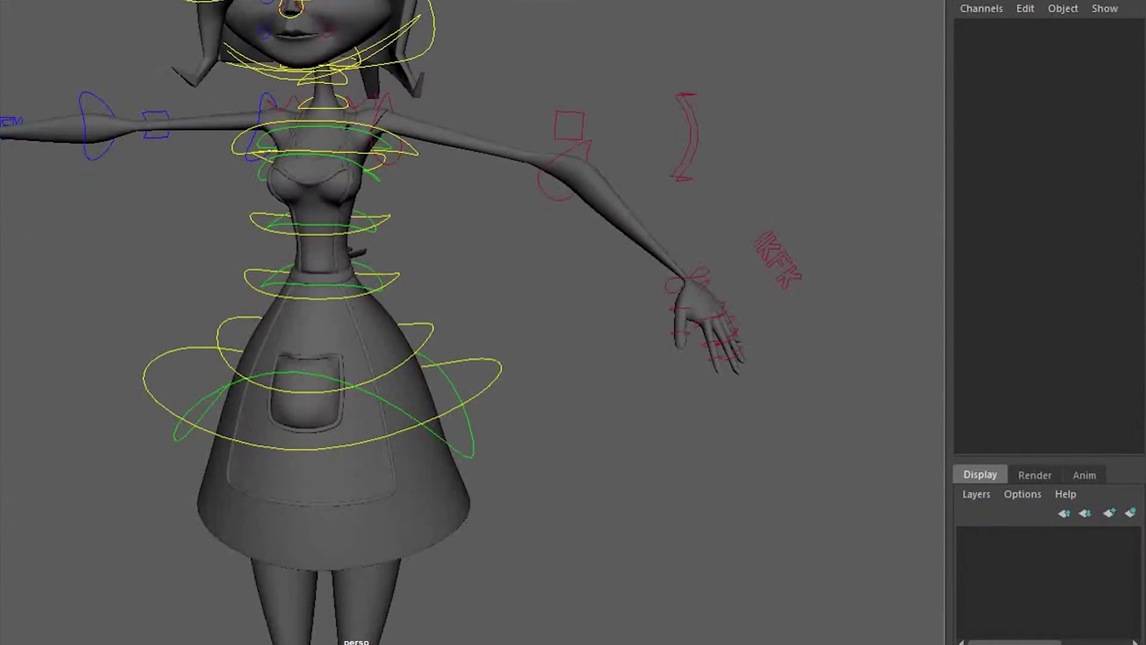
{"action": "scroll", "coordinate": [472, 323], "scroll_direction": "up", "scroll_amount": 6}
{"action": "left_click", "coordinate": [334, 319]}
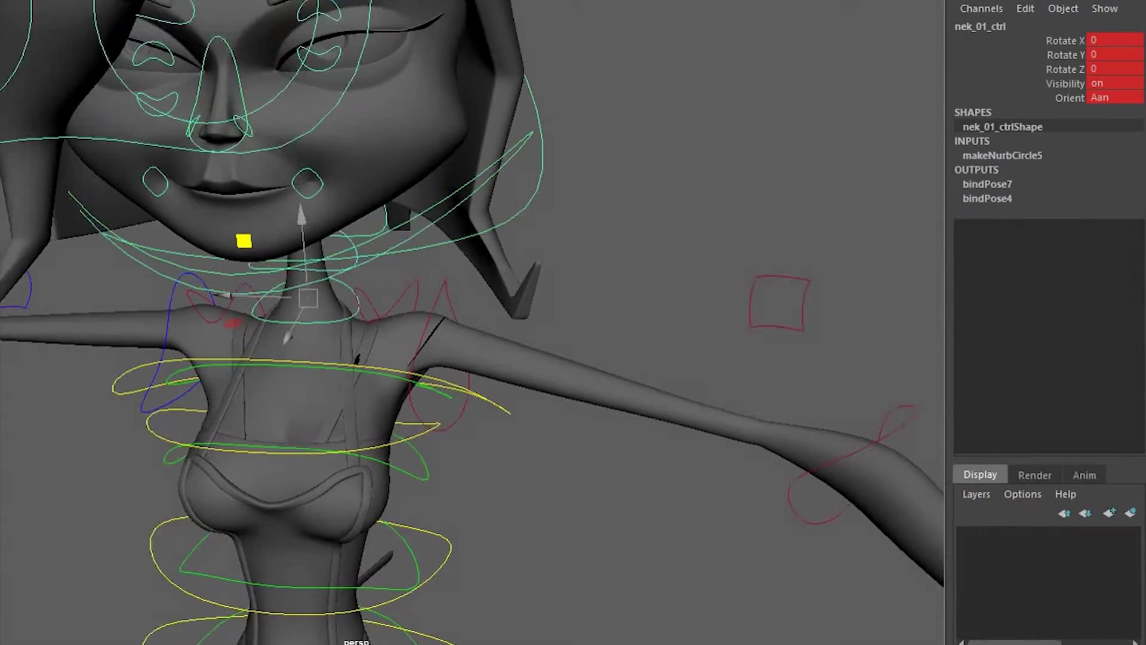
{"action": "middle_click_drag", "start_coordinate": [472, 323], "coordinate": [480, 340], "text": "alt"}
{"action": "left_click_drag", "start_coordinate": [334, 298], "coordinate": [346, 267]}
{"action": "type", "text": "0"}
{"action": "key", "text": "Return"}
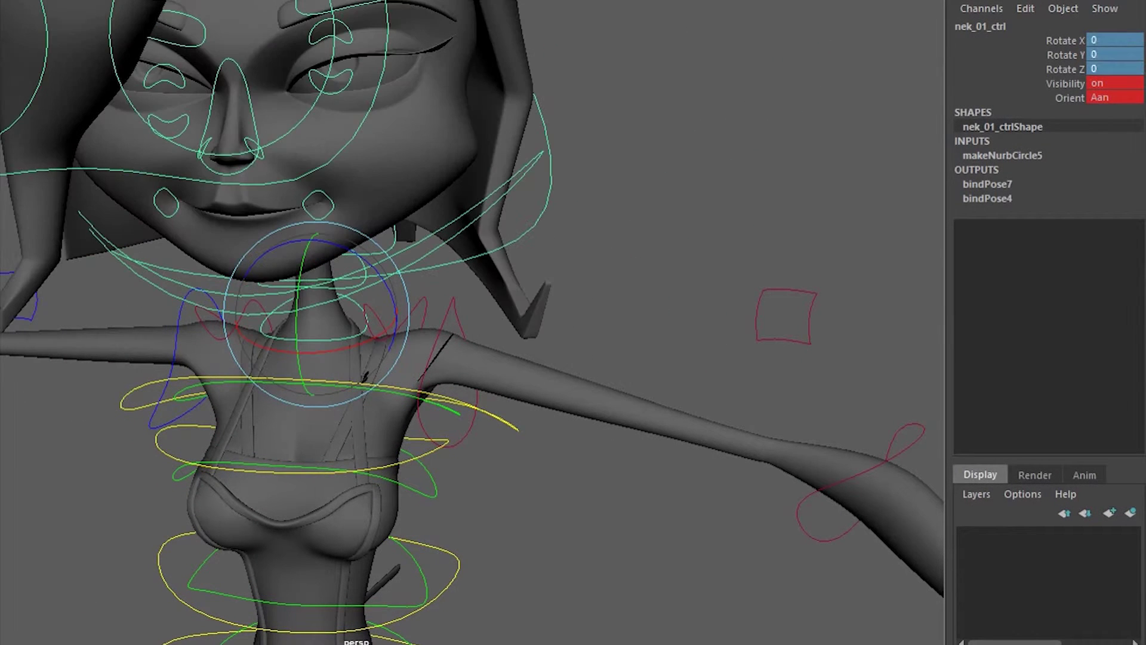
Rotate the Spine_FK_05 control to test how the head follows, and set the neck control's Orient to Af
{"action": "key", "text": "Up"}
{"action": "mouse_move", "coordinate": [394, 335]}
{"action": "left_mouse_down"}
{"action": "mouse_move", "coordinate": [401, 394]}
{"action": "mouse_move", "coordinate": [377, 338]}
{"action": "left_mouse_up"}
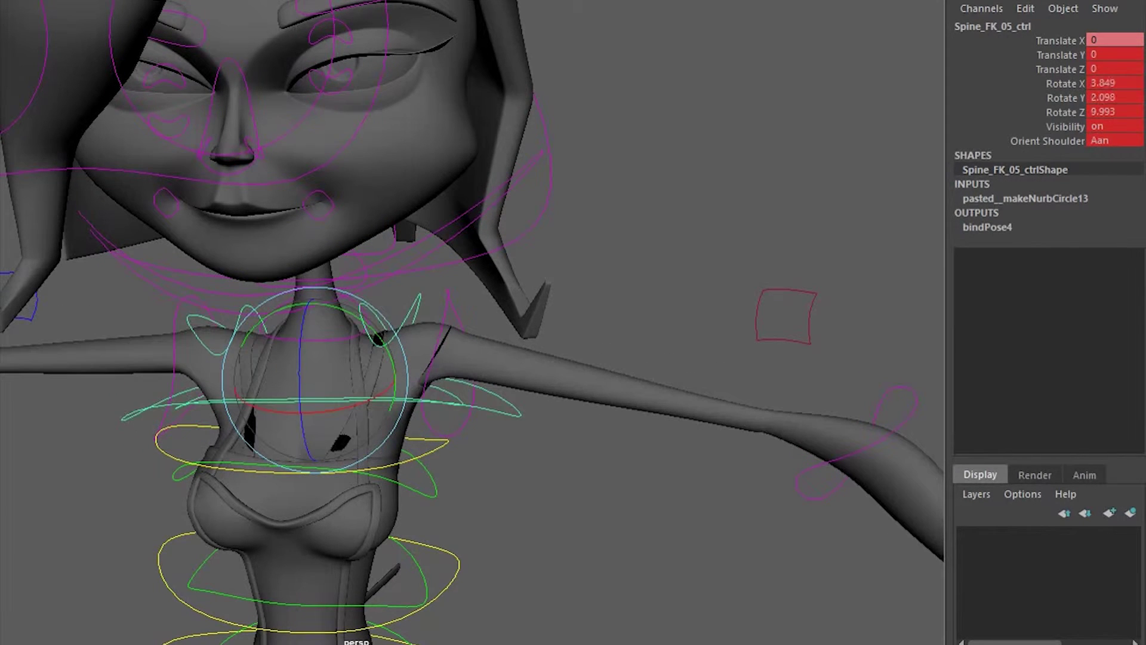
{"action": "key", "text": "Down"}
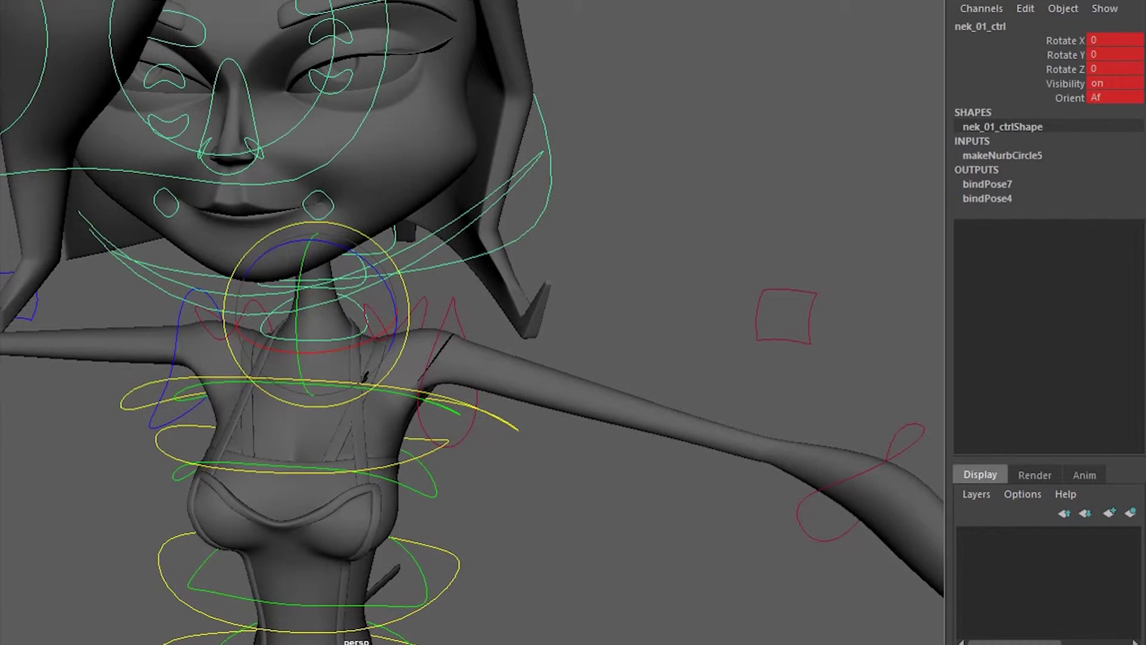
{"action": "key", "text": "Up"}
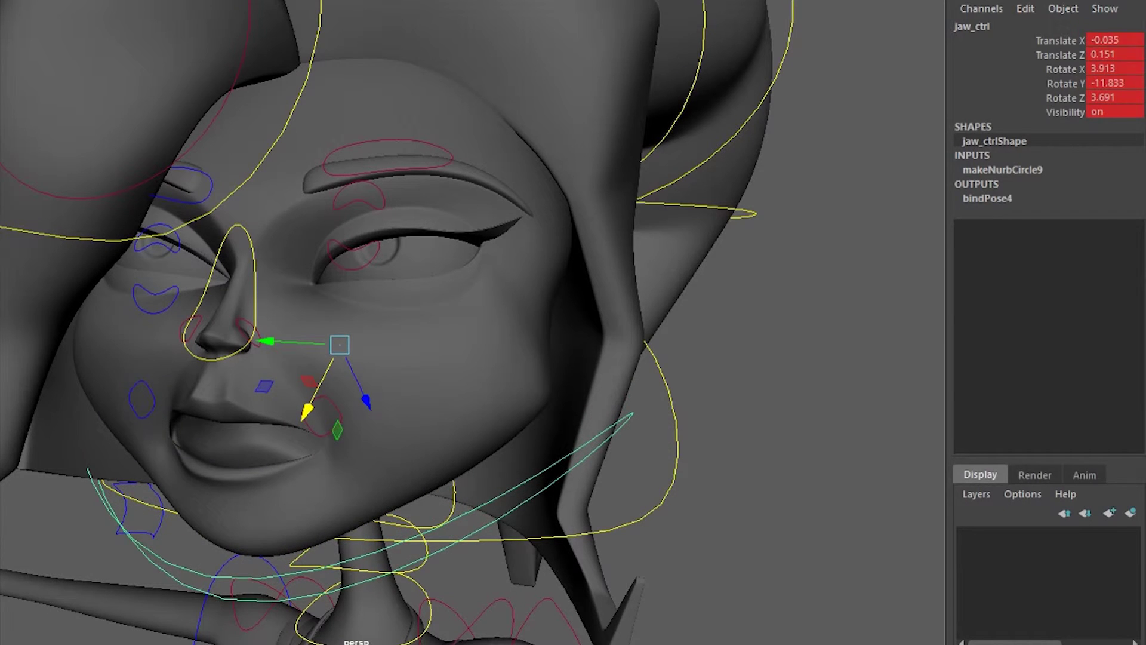
Move both mouth corner controls together to about Translate X -0.554 and Y 0.445
{"action": "left_click", "coordinate": [322, 415]}
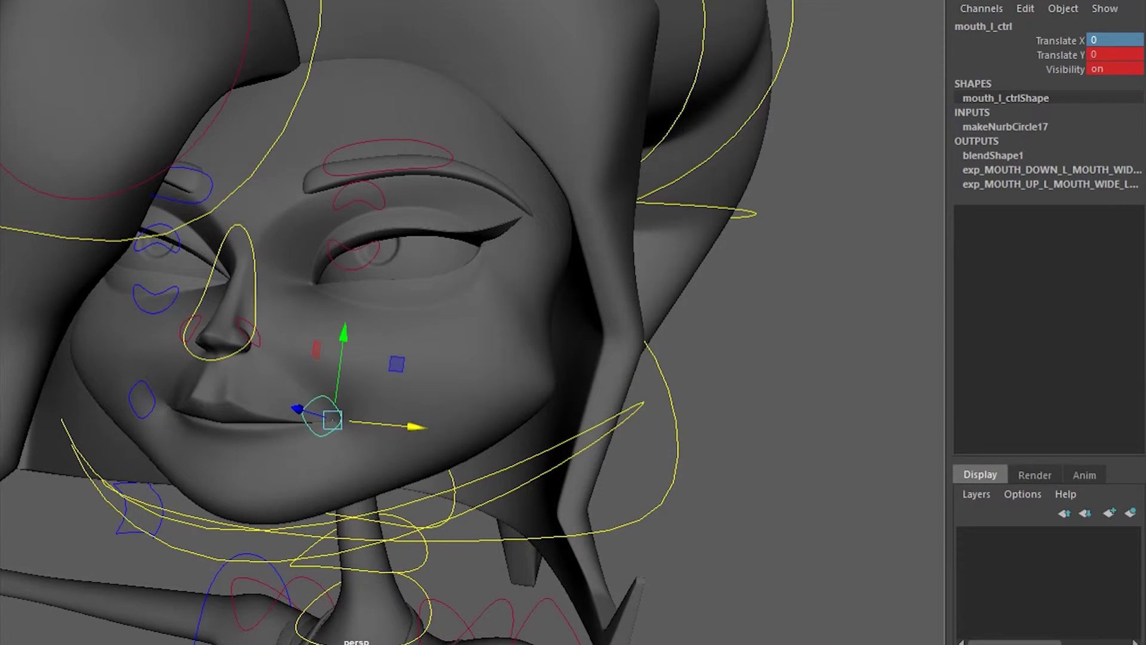
{"action": "left_click", "coordinate": [142, 399], "text": "shift"}
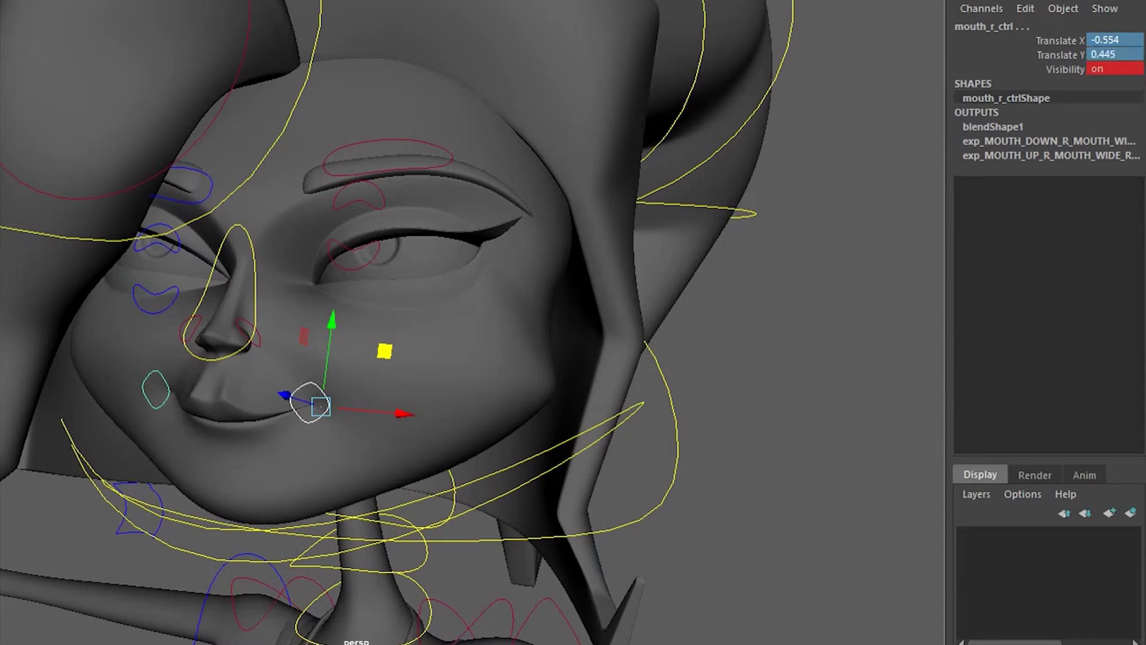
Move the nose control to about Translate X 0.235 and Y 0.149, rotate it, and reset all its values to 0
{"action": "left_click", "coordinate": [255, 280]}
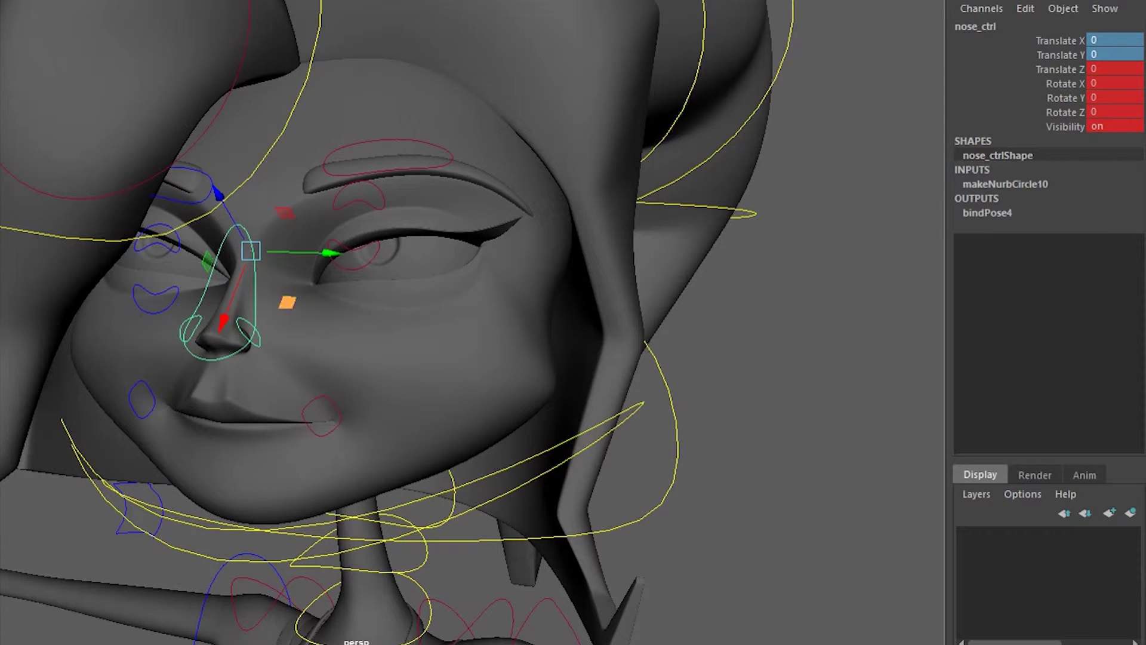
{"action": "key", "text": "e"}
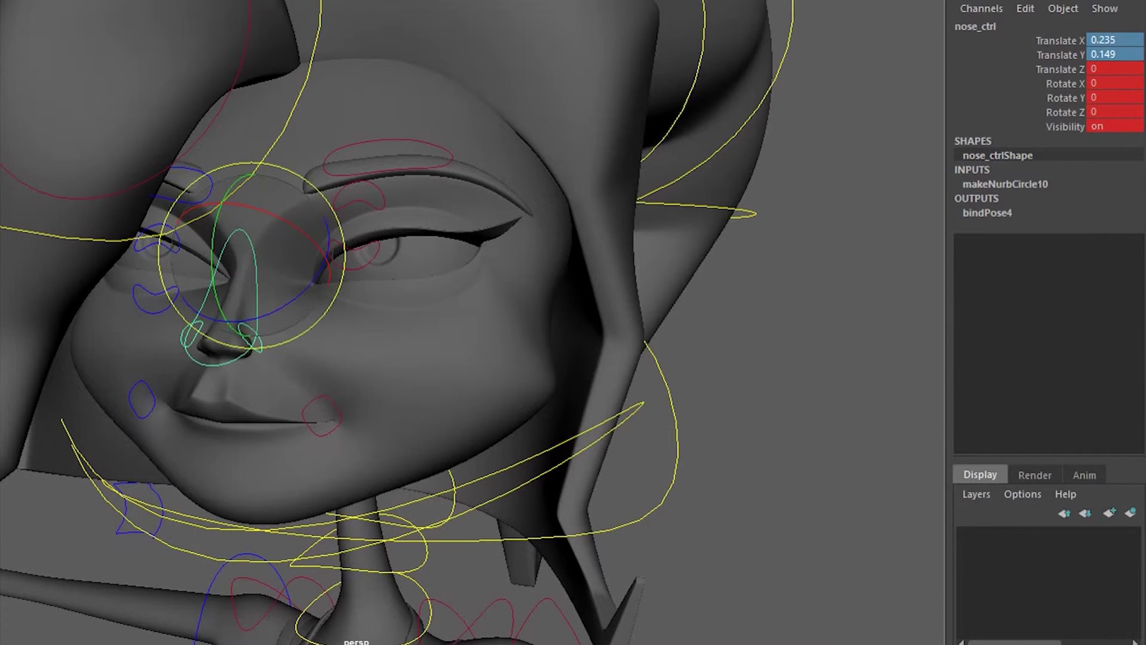
{"action": "left_click_drag", "start_coordinate": [251, 263], "coordinate": [265, 250]}
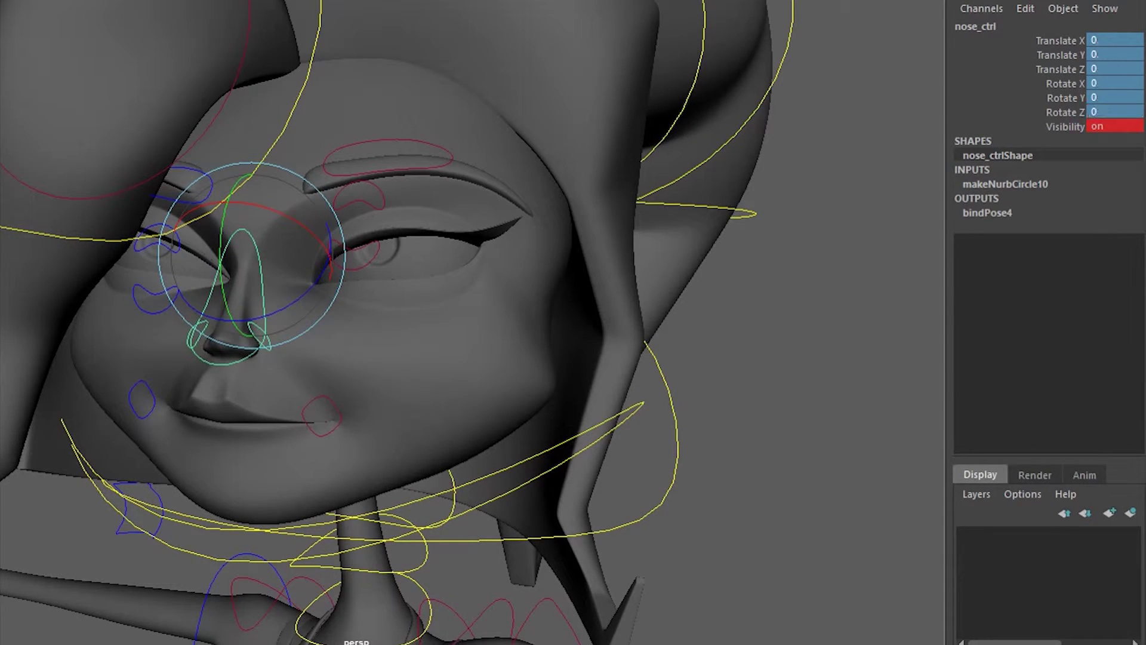
{"action": "key", "text": "Return"}
{"action": "left_click", "coordinate": [244, 336]}
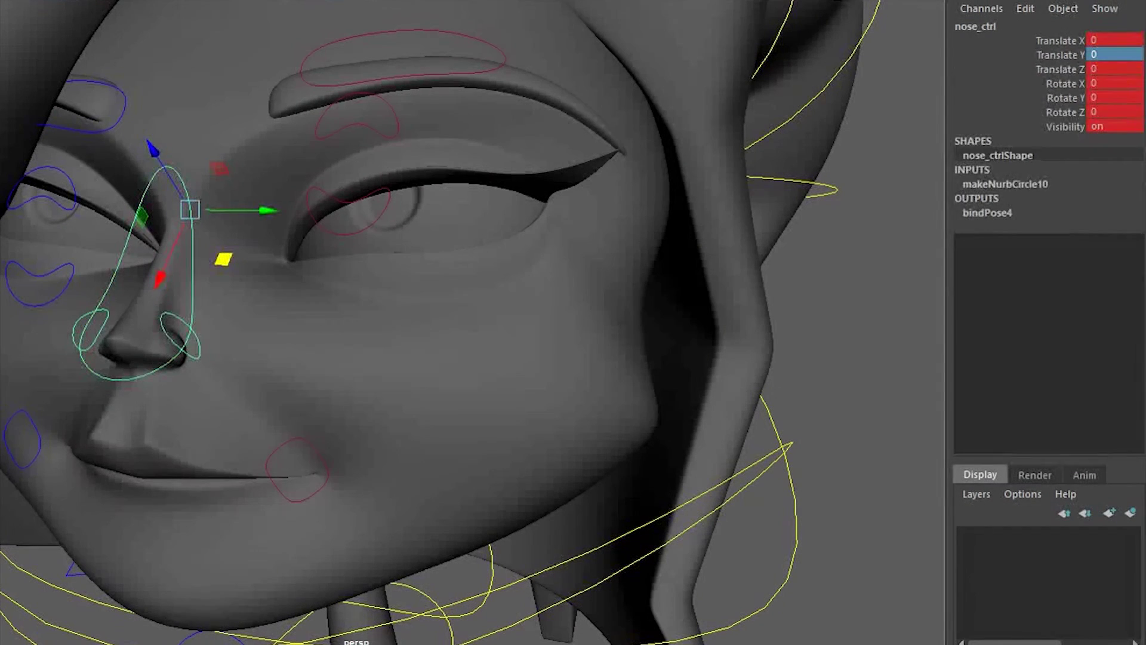
Move both nostril controls together to about Translate Y 0.468 to test the nostrils
{"action": "left_click", "coordinate": [96, 331]}
{"action": "left_click", "coordinate": [196, 347], "text": "shift"}
{"action": "left_click_drag", "start_coordinate": [26, 331], "coordinate": [11, 331]}
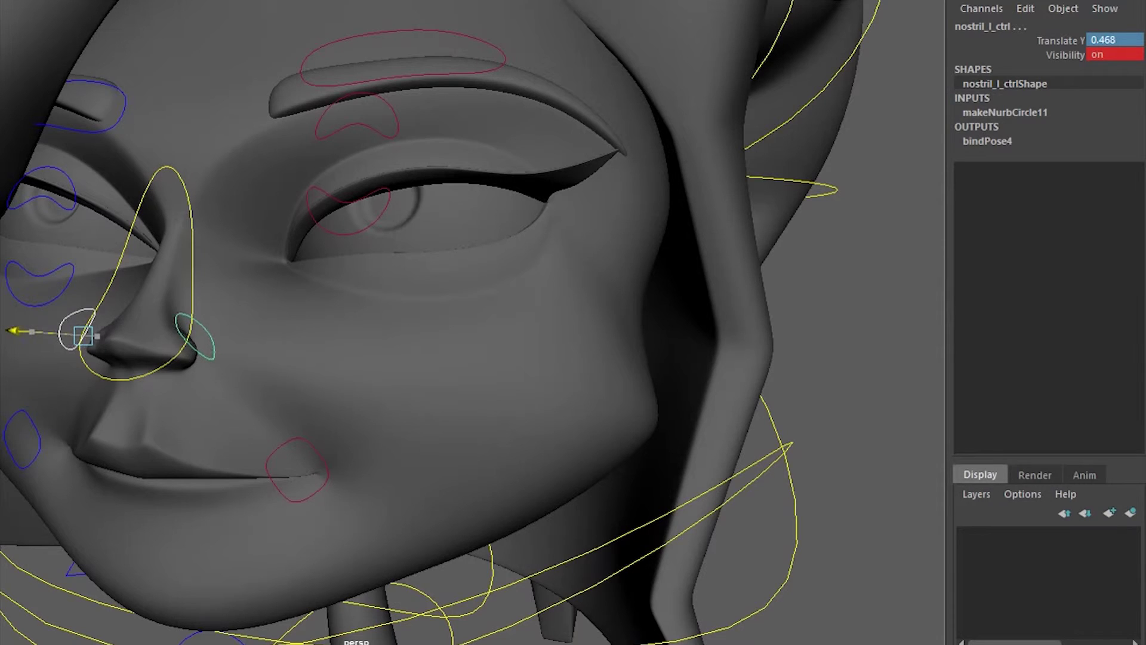
Rotate and move the eyelid controls of both eyes to test the lid movement
{"action": "left_click", "coordinate": [358, 229]}
{"action": "key", "text": "e"}
{"action": "mouse_move", "coordinate": [514, 238]}
{"action": "left_mouse_down"}
{"action": "mouse_move", "coordinate": [510, 287]}
{"action": "mouse_move", "coordinate": [507, 238]}
{"action": "left_mouse_up"}
{"action": "left_click", "coordinate": [60, 179]}
{"action": "left_click_drag", "start_coordinate": [179, 224], "coordinate": [181, 253]}
{"action": "left_click", "coordinate": [24, 206]}
Move both eyebrow controls up to about Translate Y 1.31 to test raising the brows
{"action": "key", "text": "w"}
{"action": "middle_click_drag", "start_coordinate": [418, 239], "coordinate": [418, 280], "text": "alt"}
{"action": "left_click", "coordinate": [417, 174]}
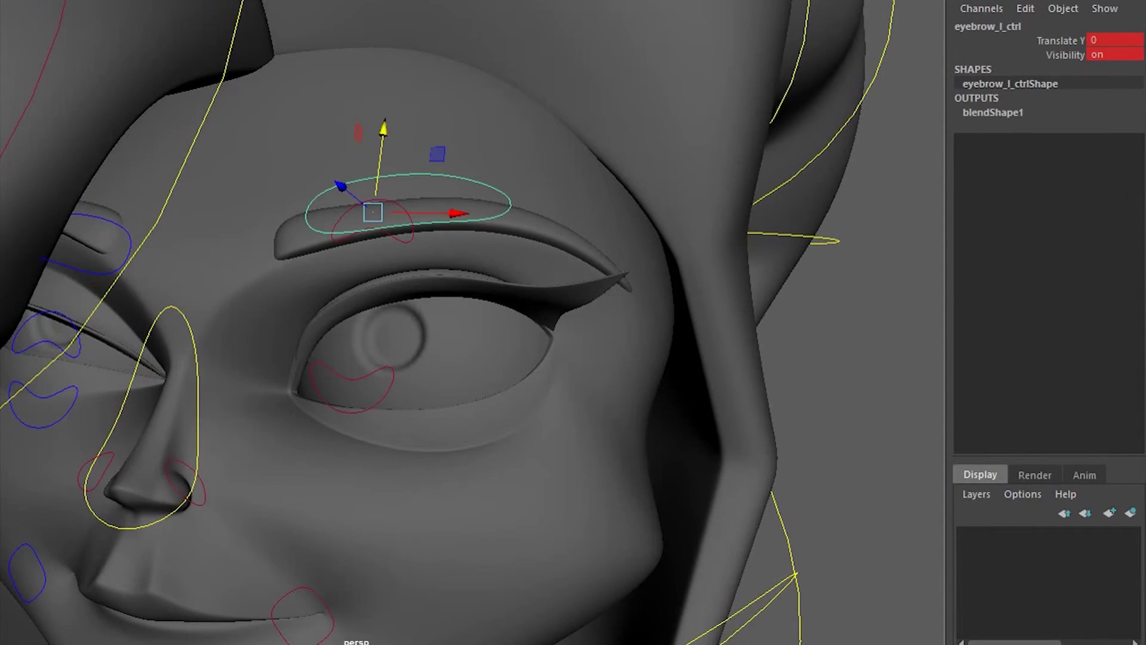
{"action": "left_click_drag", "start_coordinate": [383, 128], "coordinate": [387, 83]}
{"action": "left_click_drag", "start_coordinate": [418, 298], "coordinate": [454, 334], "text": "alt"}
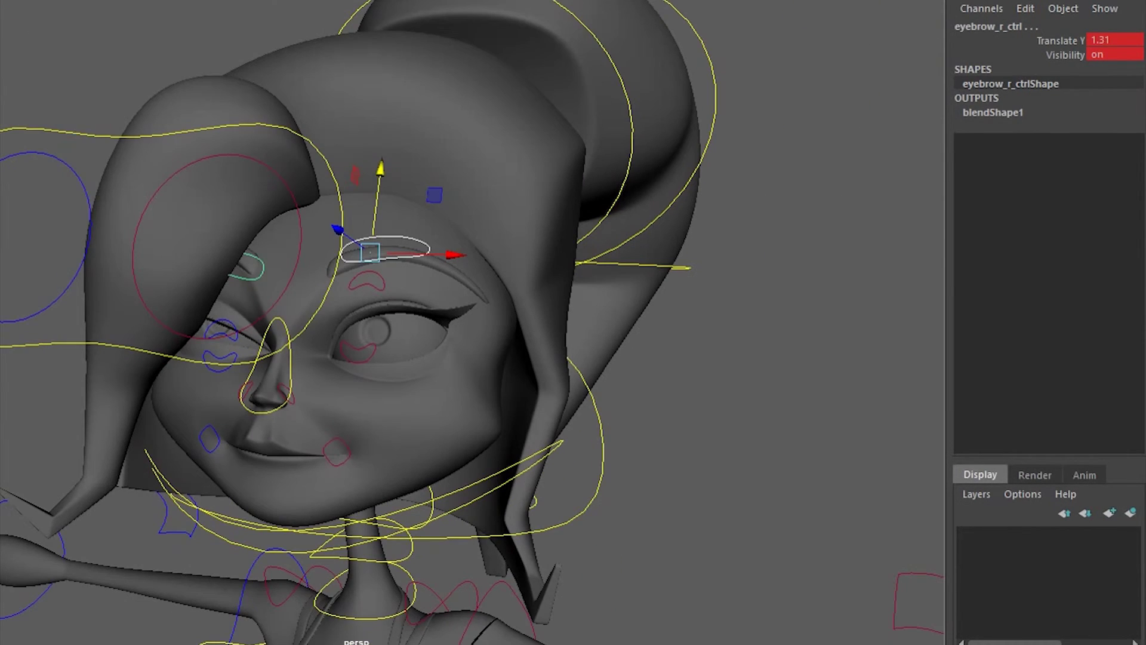
Move the main eye control in several directions, and move the left eye control to about Translate Y 0.345 and Z -16.23
{"action": "left_click", "coordinate": [78, 127]}
{"action": "left_click_drag", "start_coordinate": [109, 238], "coordinate": [106, 297]}
{"action": "left_click_drag", "start_coordinate": [100, 211], "coordinate": [107, 240]}
{"action": "left_click_drag", "start_coordinate": [209, 244], "coordinate": [101, 239]}
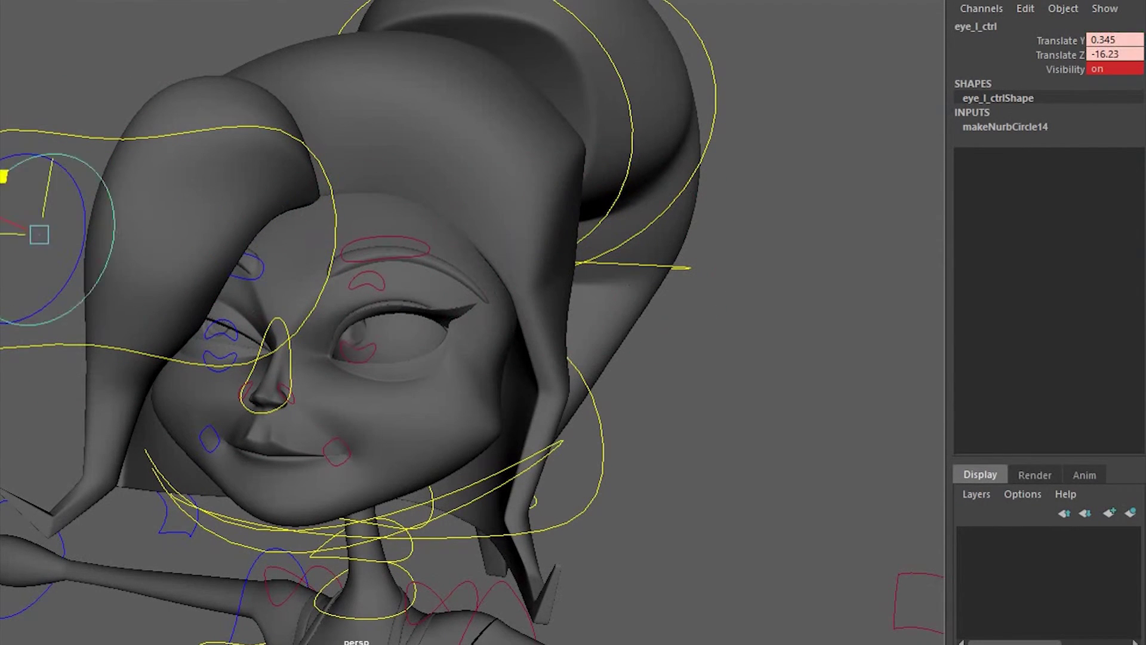
{"action": "left_click_drag", "start_coordinate": [566, 234], "coordinate": [227, 241]}
Rotate the hair controls on the head and ponytail to test how the hair follows
{"action": "left_click", "coordinate": [776, 299]}
{"action": "left_click_drag", "start_coordinate": [775, 298], "coordinate": [300, 51], "text": "alt"}
{"action": "left_click", "coordinate": [300, 51]}
{"action": "key", "text": "e"}
{"action": "left_click_drag", "start_coordinate": [417, 179], "coordinate": [759, 49]}
{"action": "left_click", "coordinate": [755, 49]}
{"action": "middle_click_drag", "start_coordinate": [755, 49], "coordinate": [746, 358]}
{"action": "left_click", "coordinate": [621, 541]}
{"action": "middle_click_drag", "start_coordinate": [621, 540], "coordinate": [669, 573]}
{"action": "key", "text": "s"}
Change the Spine_FK_01 control's Stretching to about 0.9 to test the spine's stretching
{"action": "scroll", "coordinate": [418, 322], "scroll_direction": "down", "scroll_amount": 5}
{"action": "left_click", "coordinate": [375, 383]}
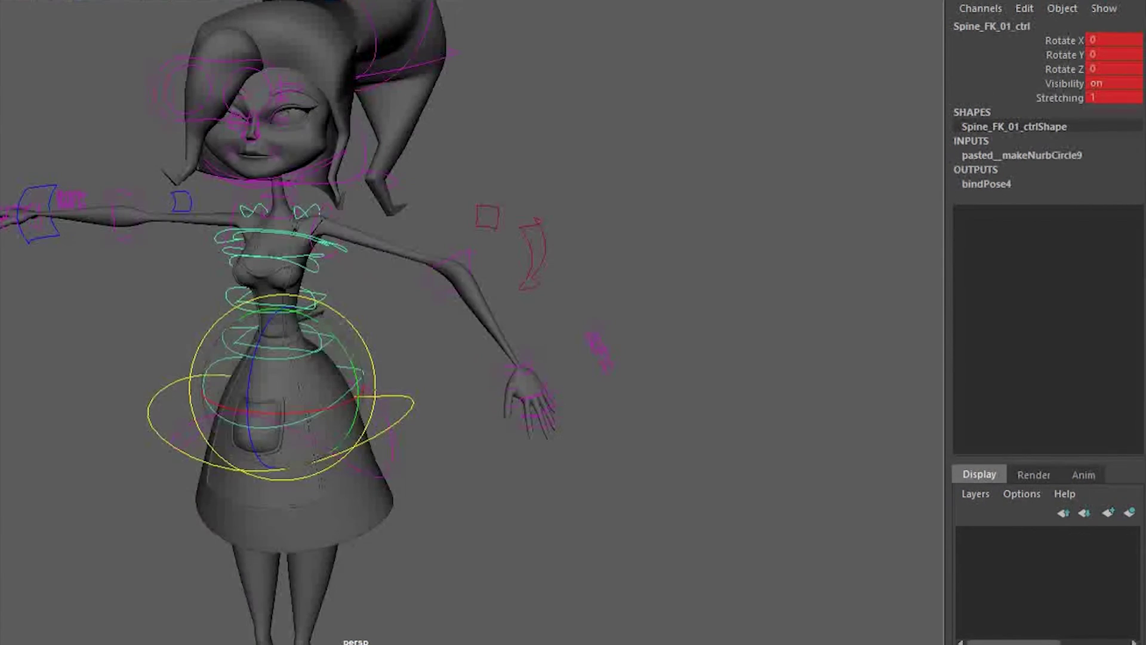
{"action": "mouse_move", "coordinate": [454, 292]}
{"action": "middle_mouse_down"}
{"action": "mouse_move", "coordinate": [520, 293]}
{"action": "mouse_move", "coordinate": [471, 292]}
{"action": "middle_mouse_up"}
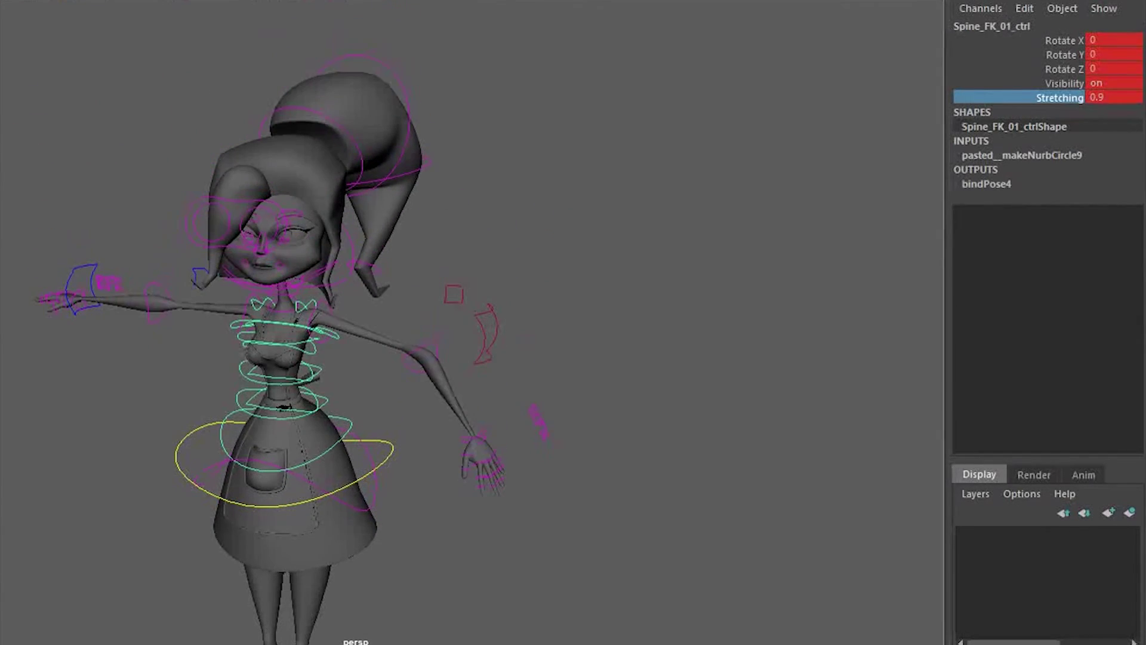
Test the Stretch attribute on the right arm's FK upper arm control, and set it to 1
{"action": "scroll", "coordinate": [239, 323], "scroll_direction": "up", "scroll_amount": 5}
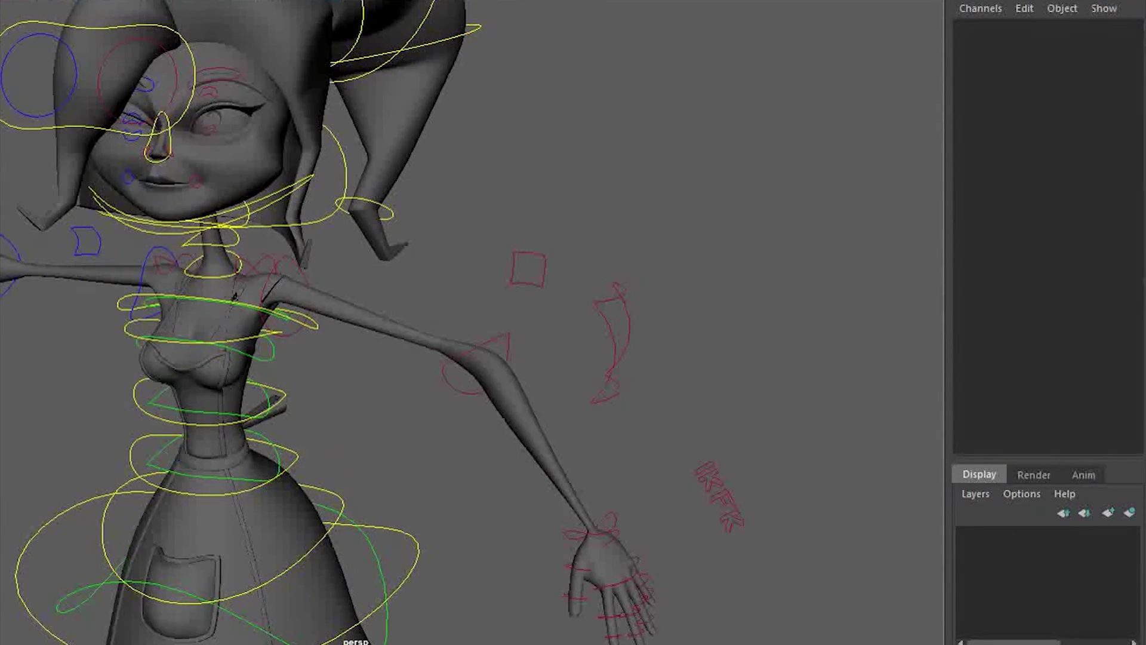
{"action": "left_click", "coordinate": [286, 299]}
{"action": "left_click_drag", "start_coordinate": [235, 296], "coordinate": [579, 318], "text": "alt"}
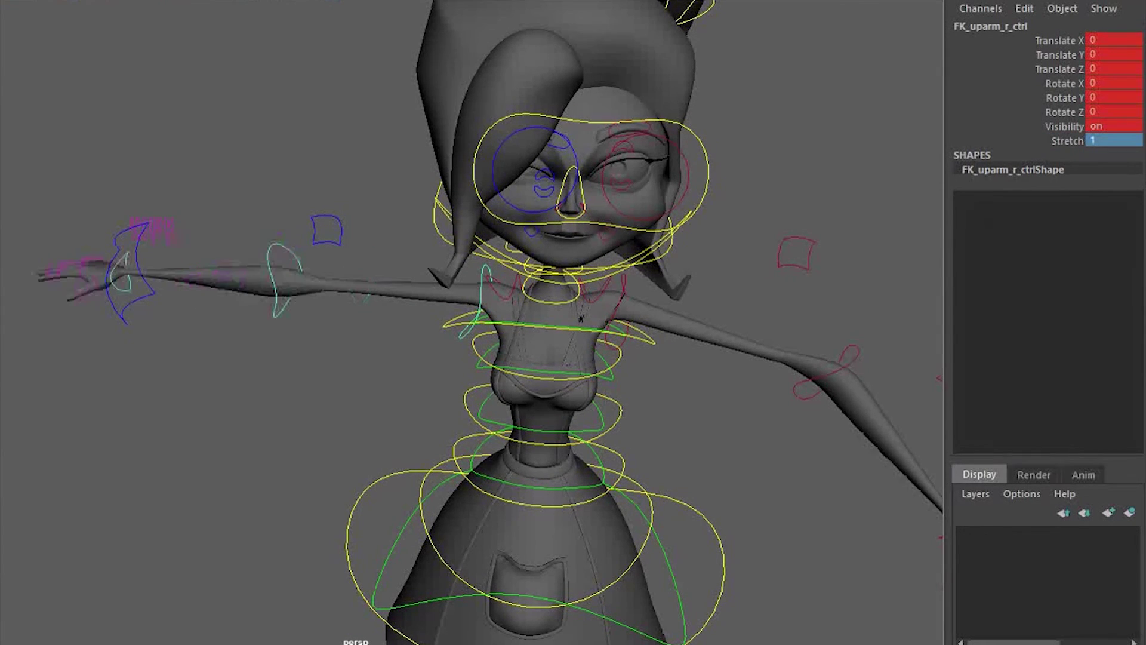
Clear the selection and view the whole character with the rig controls hidden
{"action": "left_click", "coordinate": [581, 318]}
{"action": "left_click_drag", "start_coordinate": [580, 318], "coordinate": [399, 314], "text": "alt"}
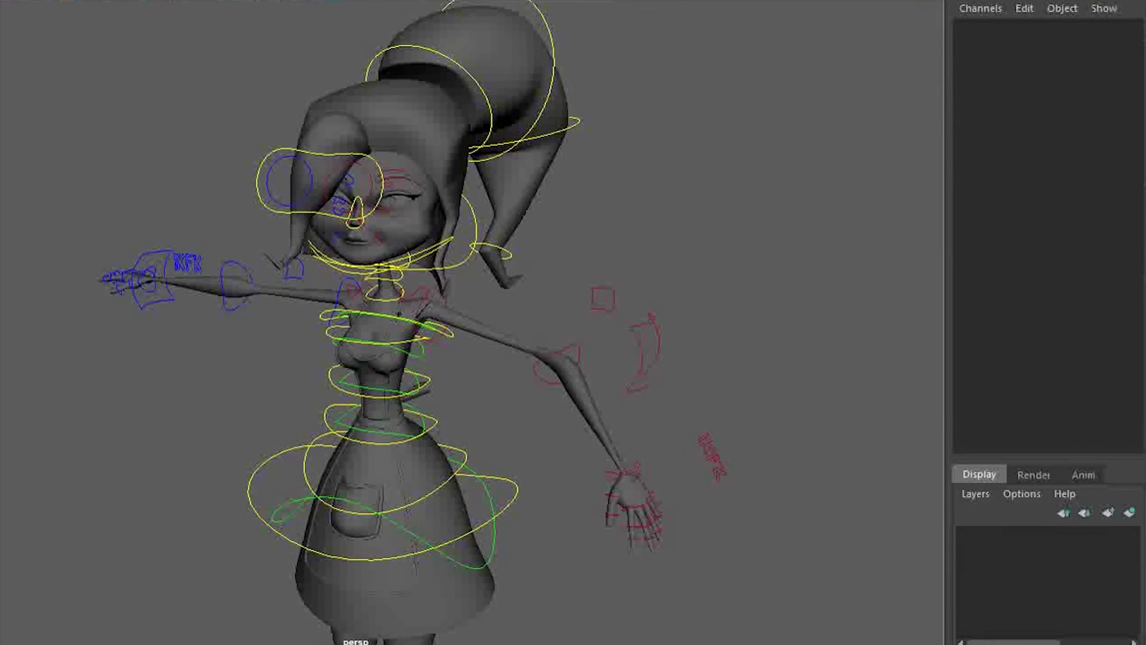
{"action": "scroll", "coordinate": [358, 322], "scroll_direction": "down", "scroll_amount": 5}
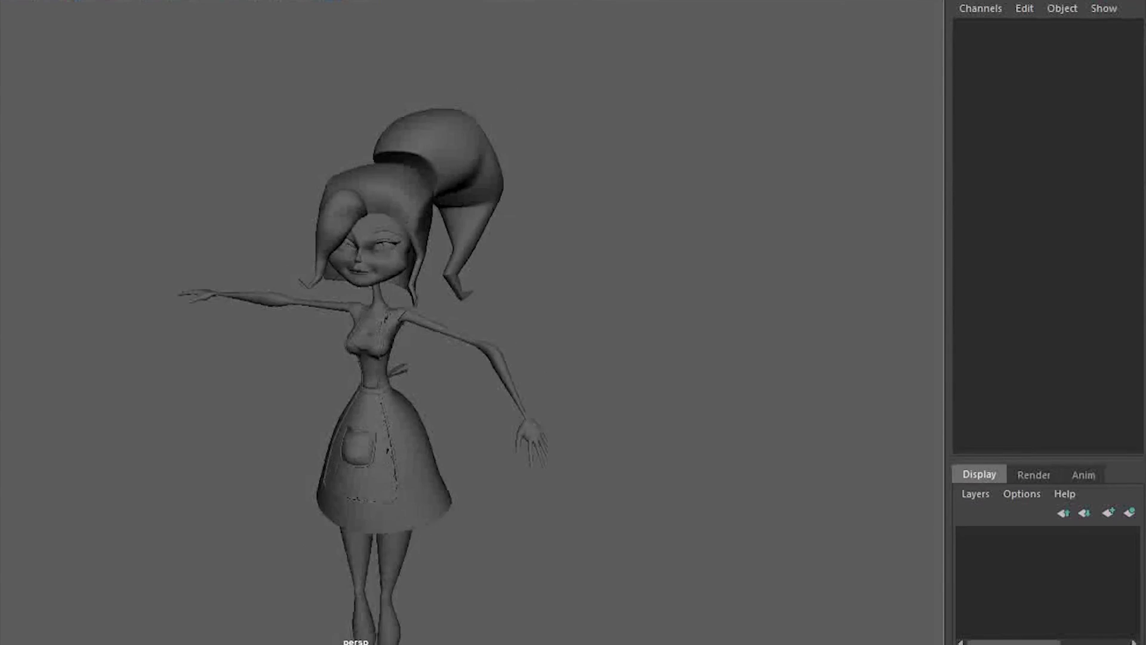